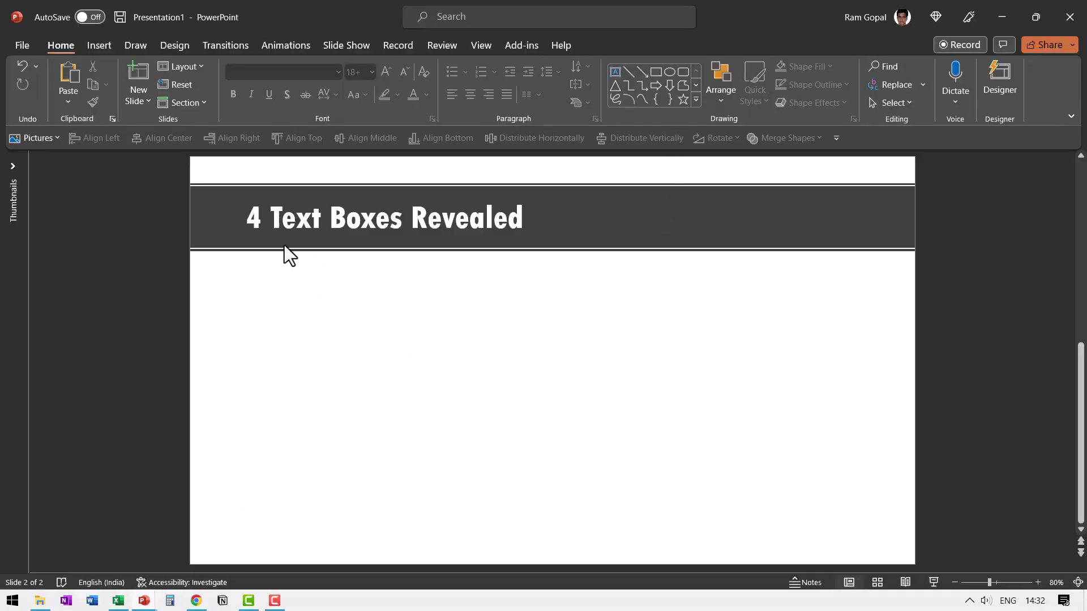
# Draw a small circle below the title, fill it orange-yellow and apply the Preset 2 bevel effect.
pyautogui.click(669, 73)
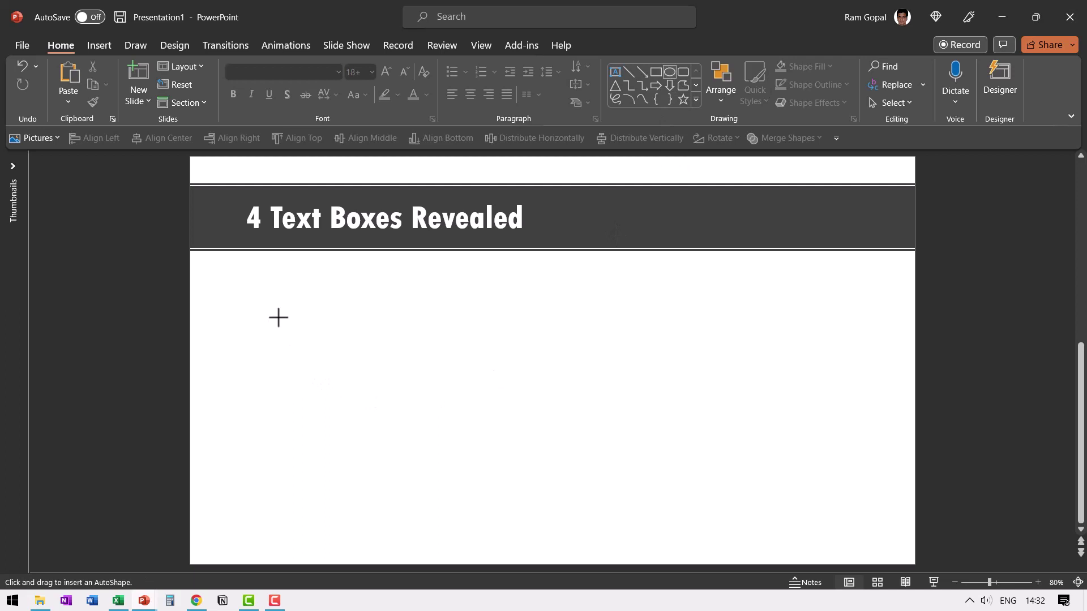
pyautogui.moveTo(289, 311); pyautogui.dragTo(316, 321)
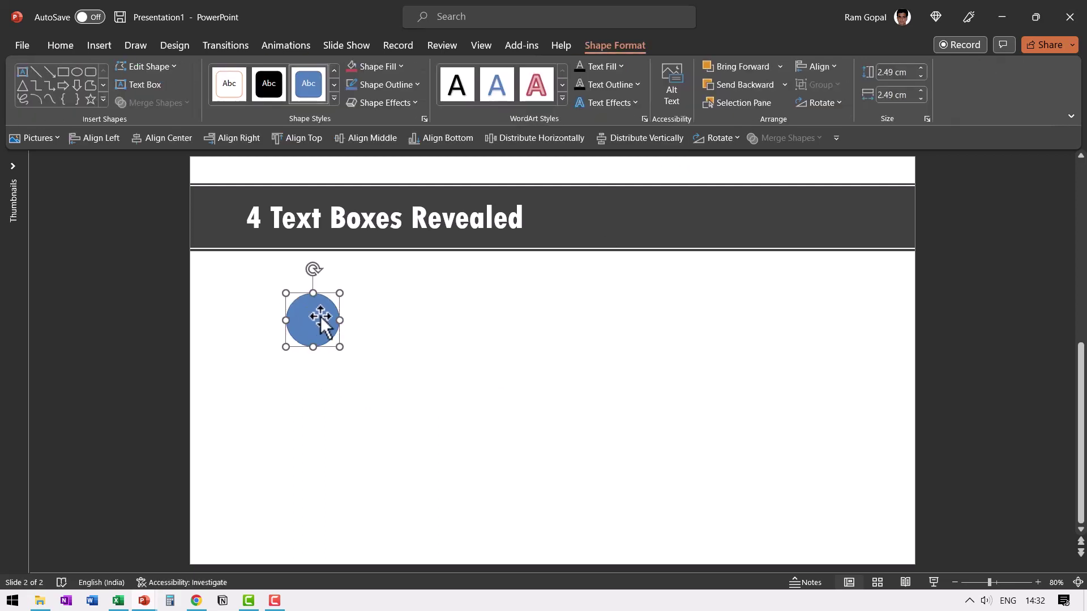
pyautogui.click(389, 73)
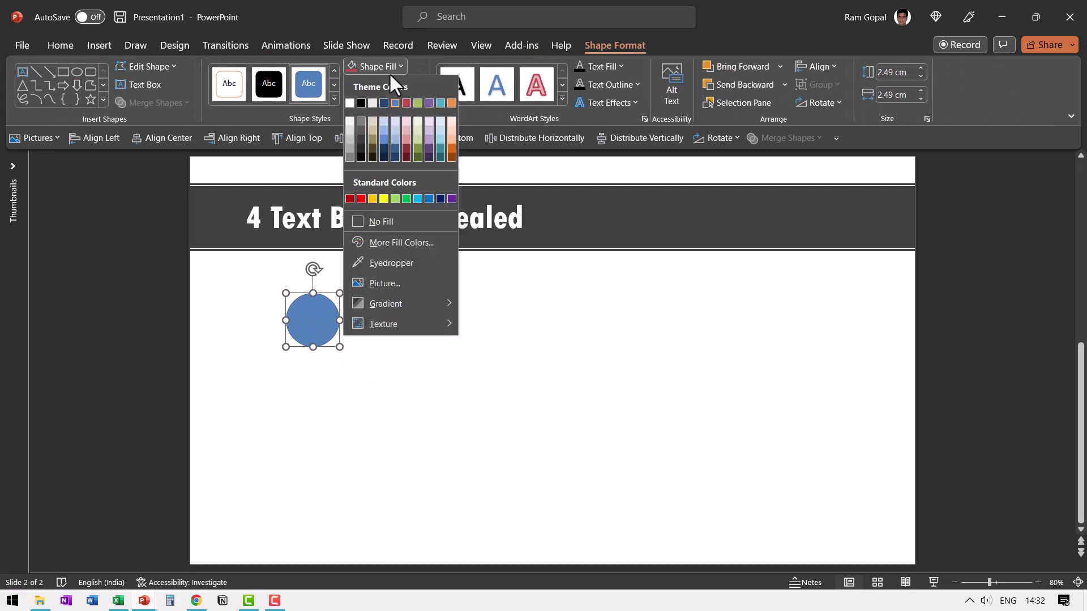
pyautogui.click(371, 199)
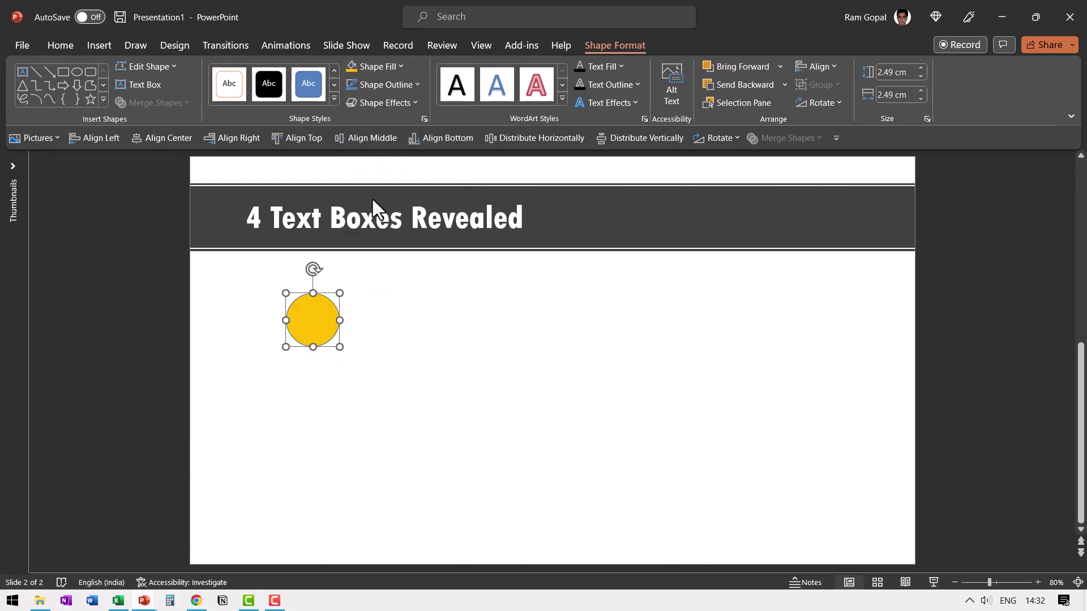
pyautogui.click(379, 103)
pyautogui.moveTo(395, 131)
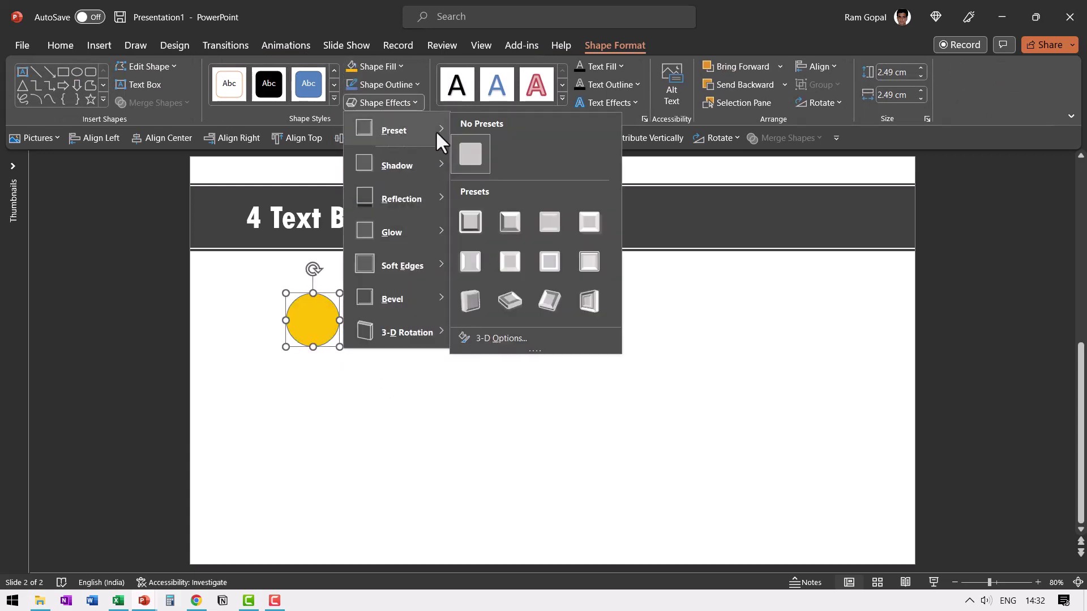
pyautogui.click(509, 226)
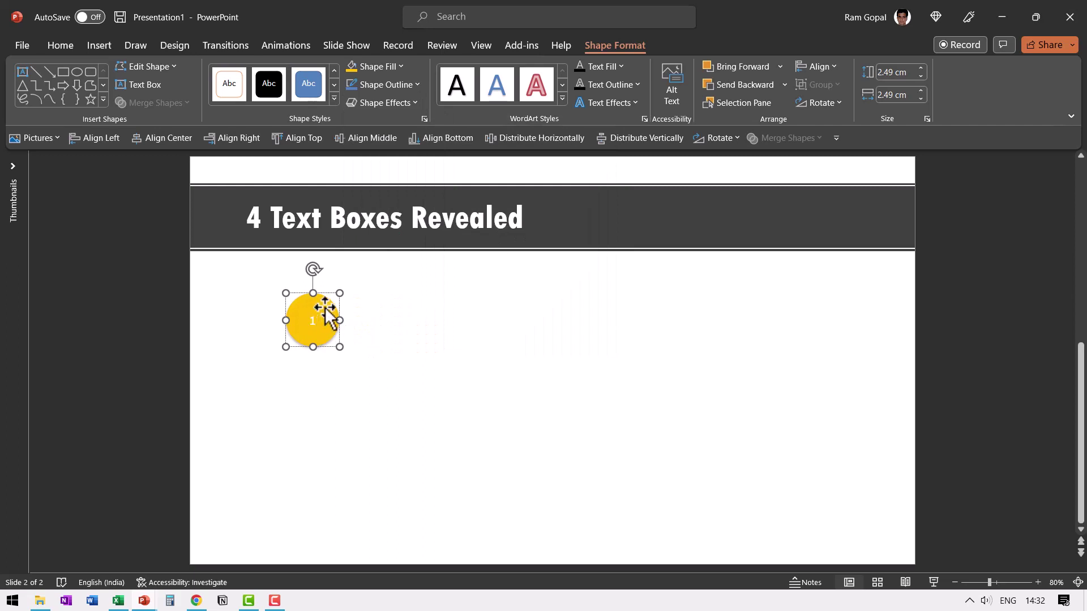
# Format the 1 as black text in the condensed heading font at 54 pt.
pyautogui.click(57, 43)
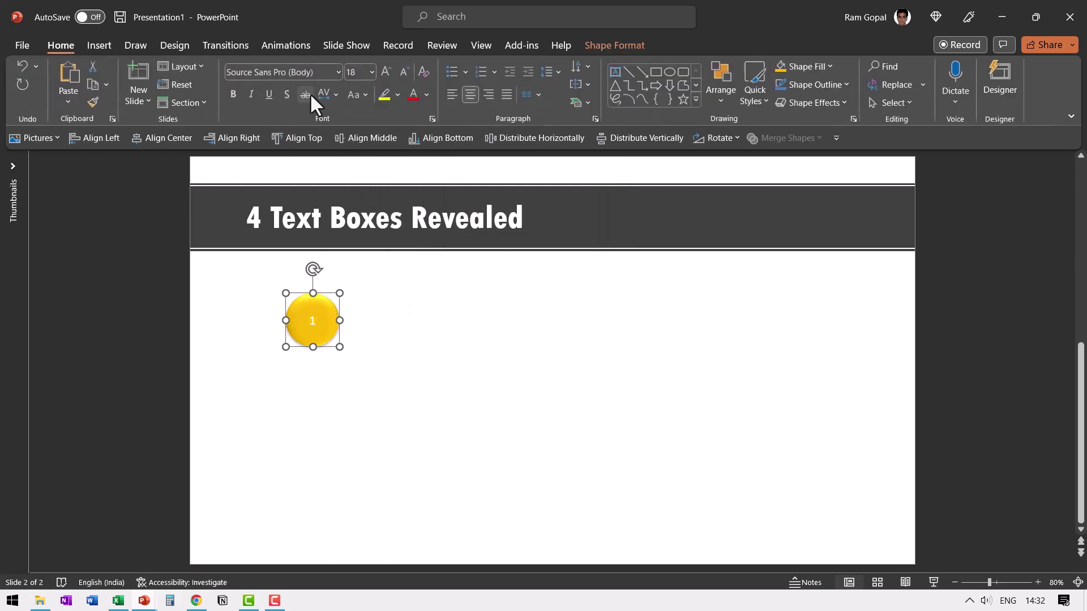
pyautogui.click(426, 95)
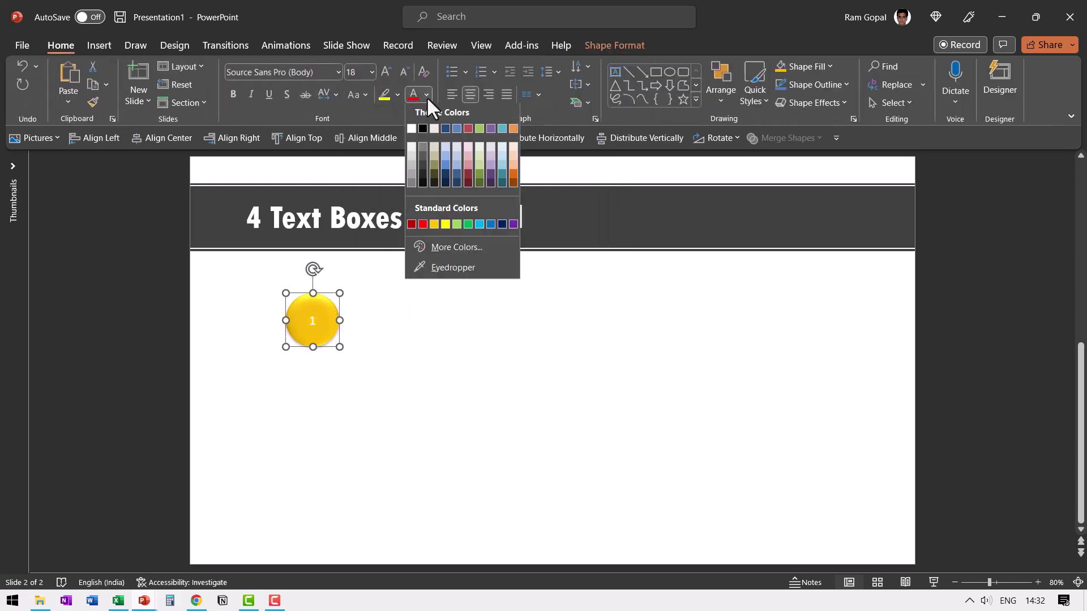
pyautogui.click(424, 131)
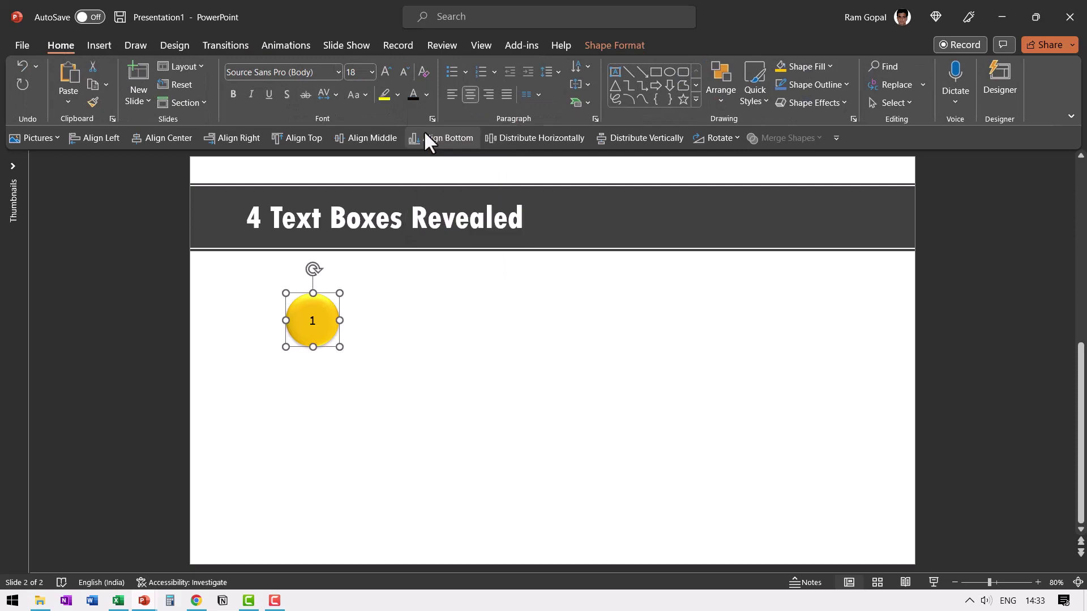
pyautogui.click(337, 70)
pyautogui.click(336, 111)
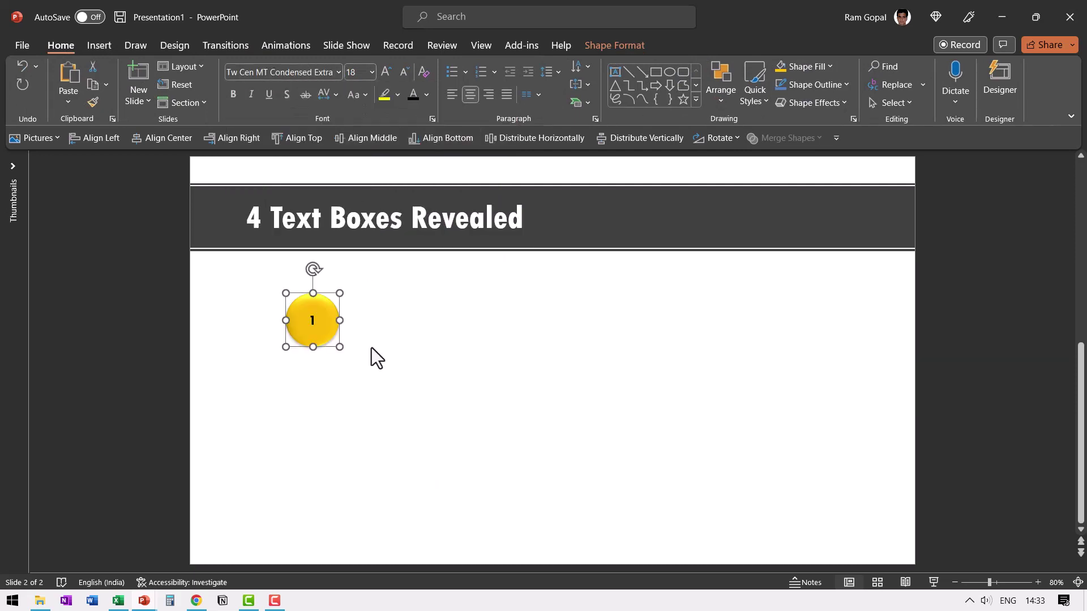
pyautogui.click(386, 70)
pyautogui.click(386, 70)
pyautogui.click(386, 70)
pyautogui.click(386, 70)
pyautogui.click(386, 71)
pyautogui.click(386, 71)
pyautogui.click(386, 70)
pyautogui.click(386, 70)
# Give the circle a heavier white outline.
pyautogui.click(812, 84)
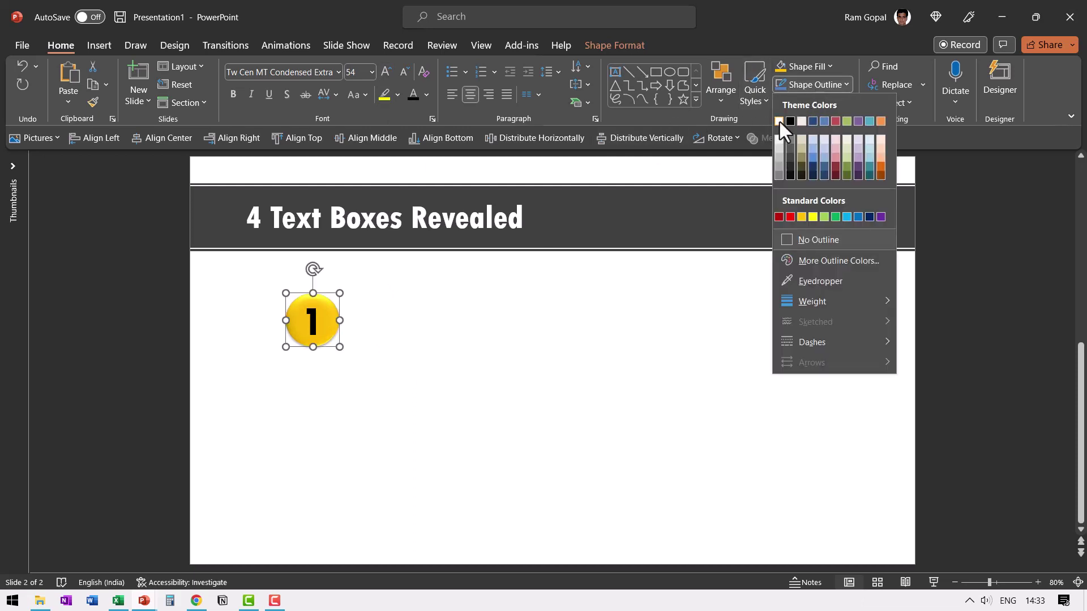
pyautogui.click(779, 121)
pyautogui.click(830, 80)
pyautogui.moveTo(817, 306)
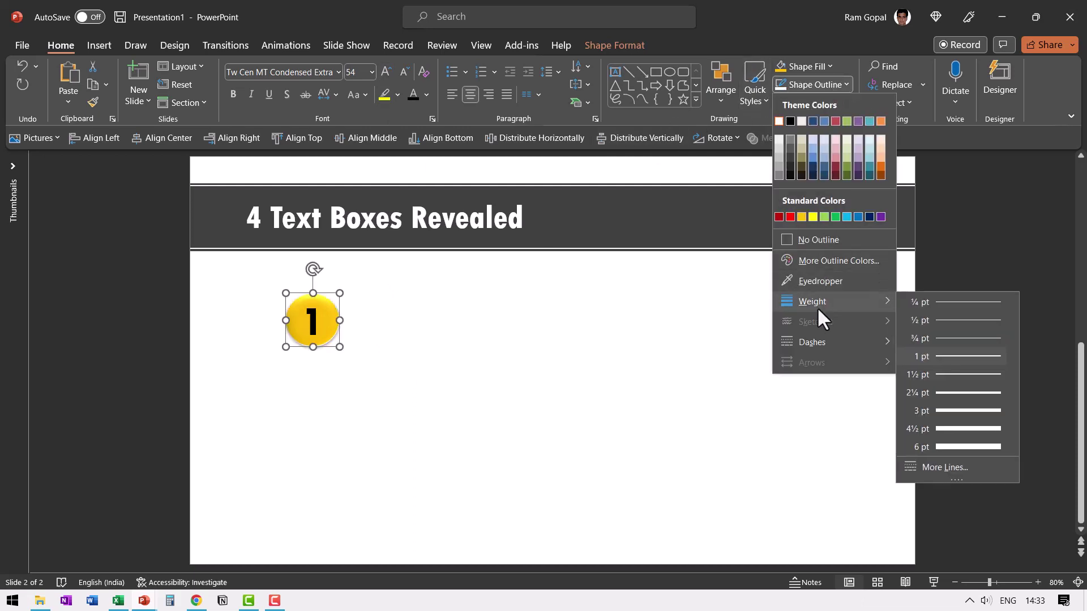
pyautogui.click(955, 396)
pyautogui.click(444, 451)
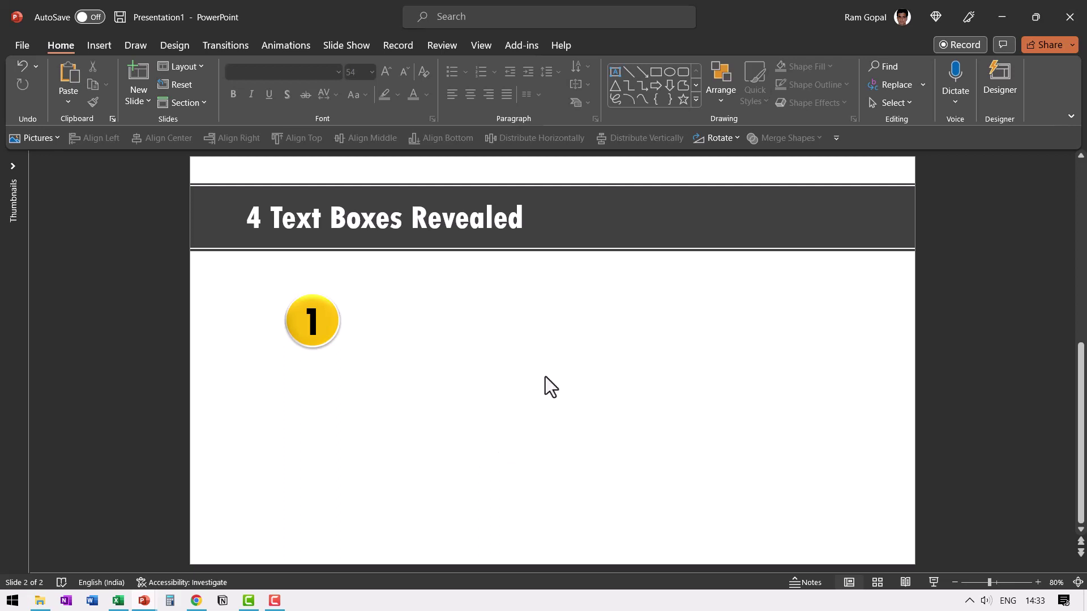
# Draw an 8.31 cm horizontal straight line across the yellow 1 circle.
pyautogui.click(695, 99)
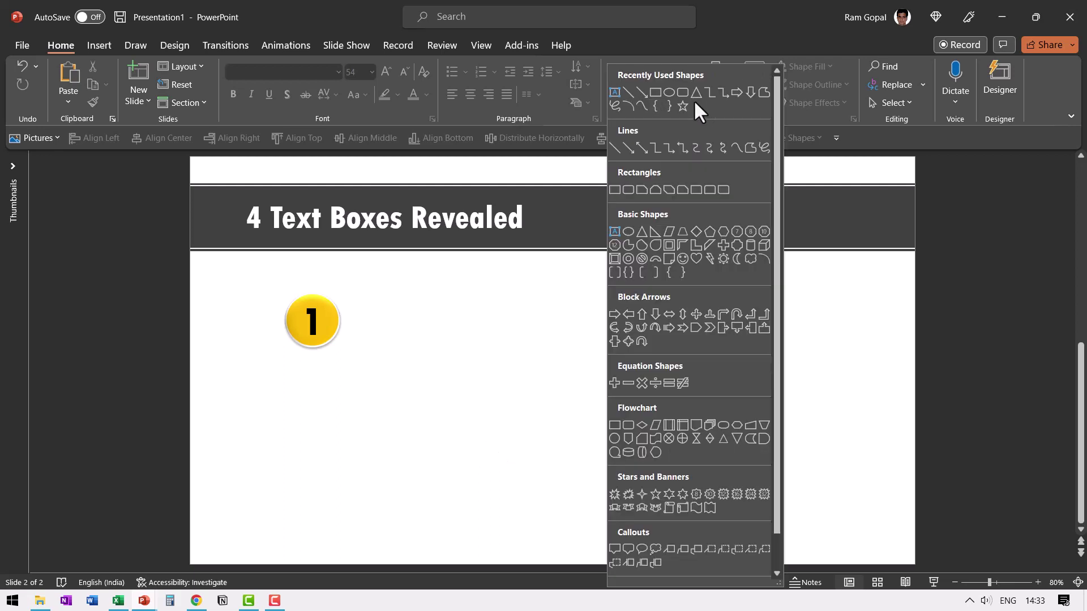
pyautogui.click(615, 149)
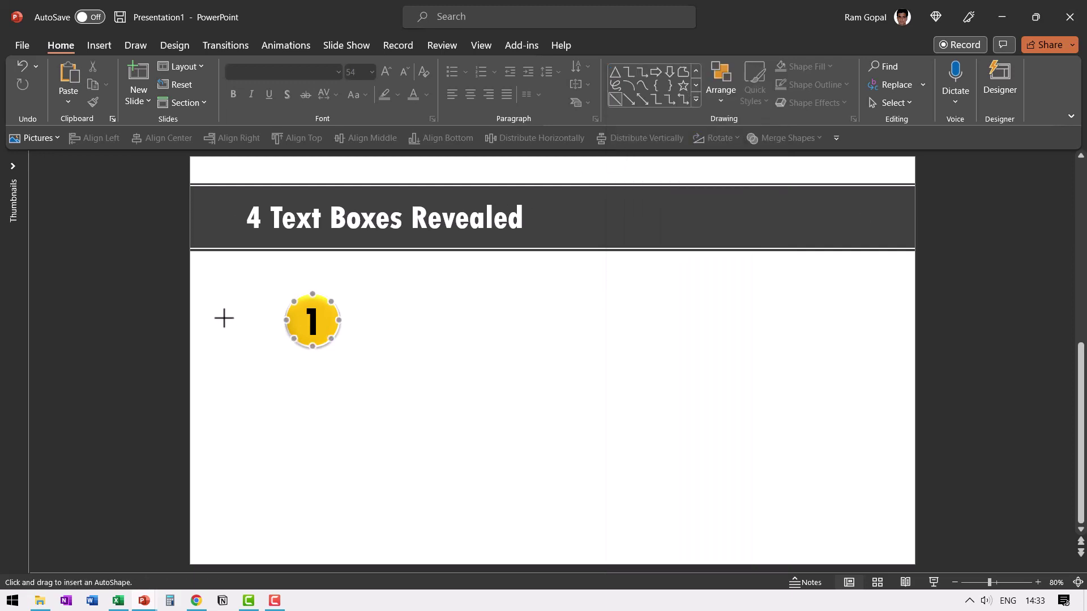
pyautogui.moveTo(224, 320); pyautogui.dragTo(403, 320)
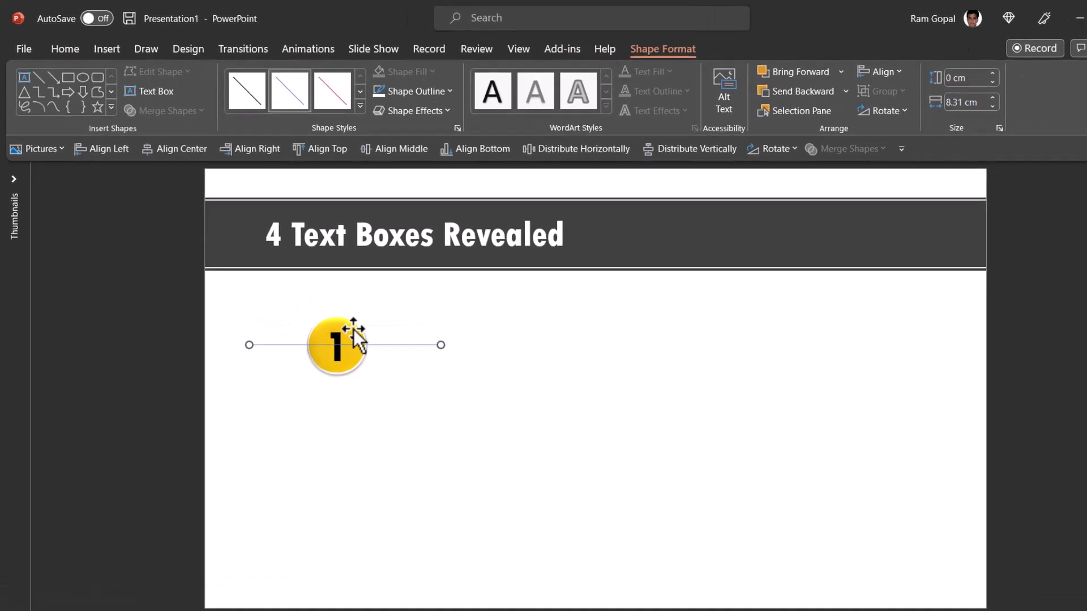
# Centre the yellow 1 badge horizontally on the line.
pyautogui.click(339, 333)
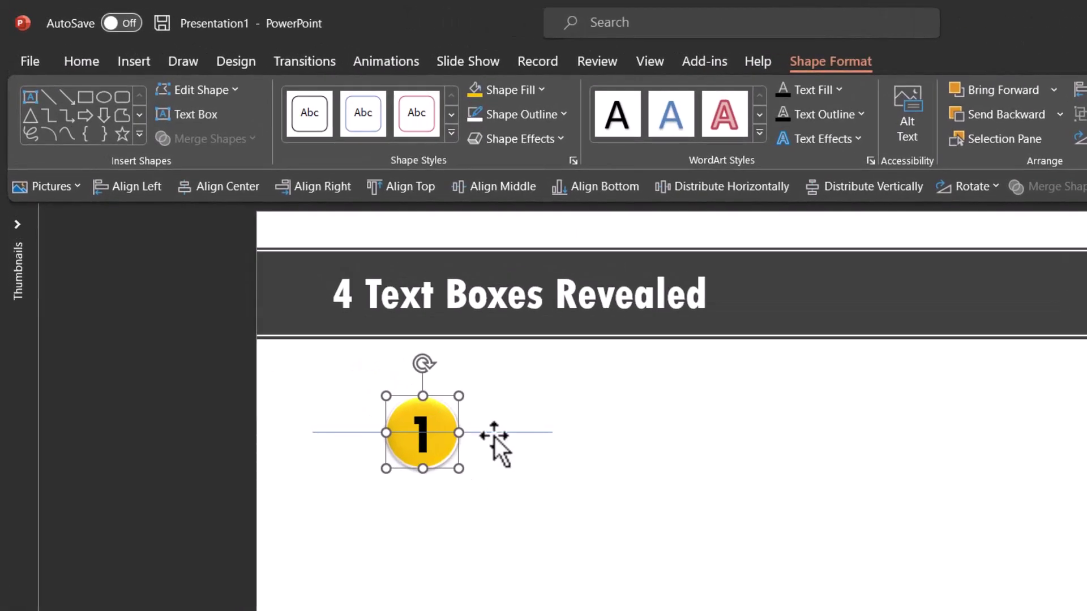
pyautogui.keyDown('shift'); pyautogui.click(486, 428); pyautogui.keyUp('shift')
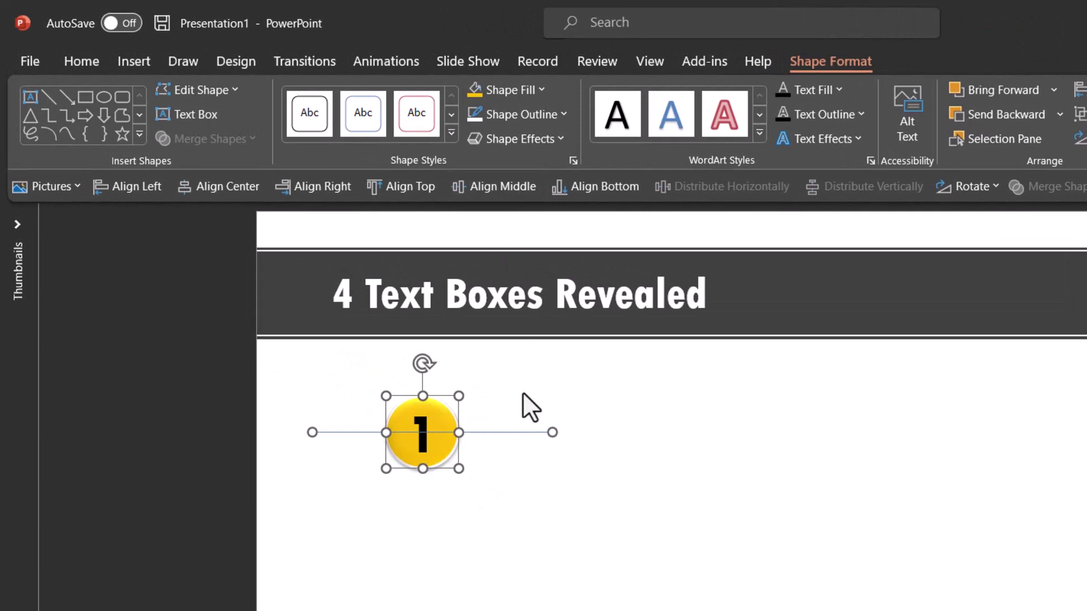
pyautogui.click(239, 186)
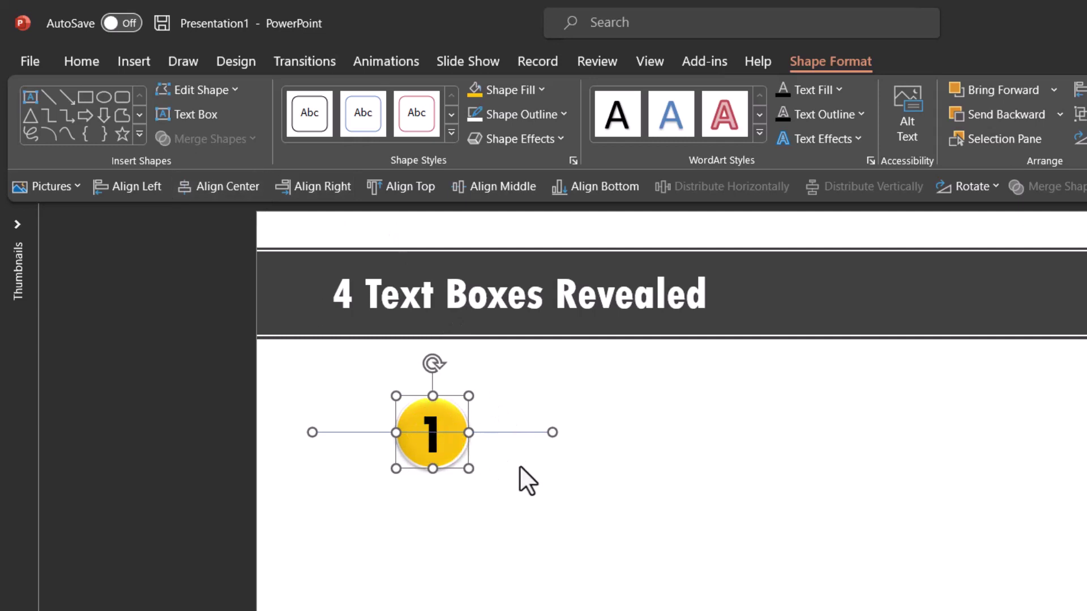
# Send the line behind the badge and make it black with a 4½ pt weight.
pyautogui.click(501, 434)
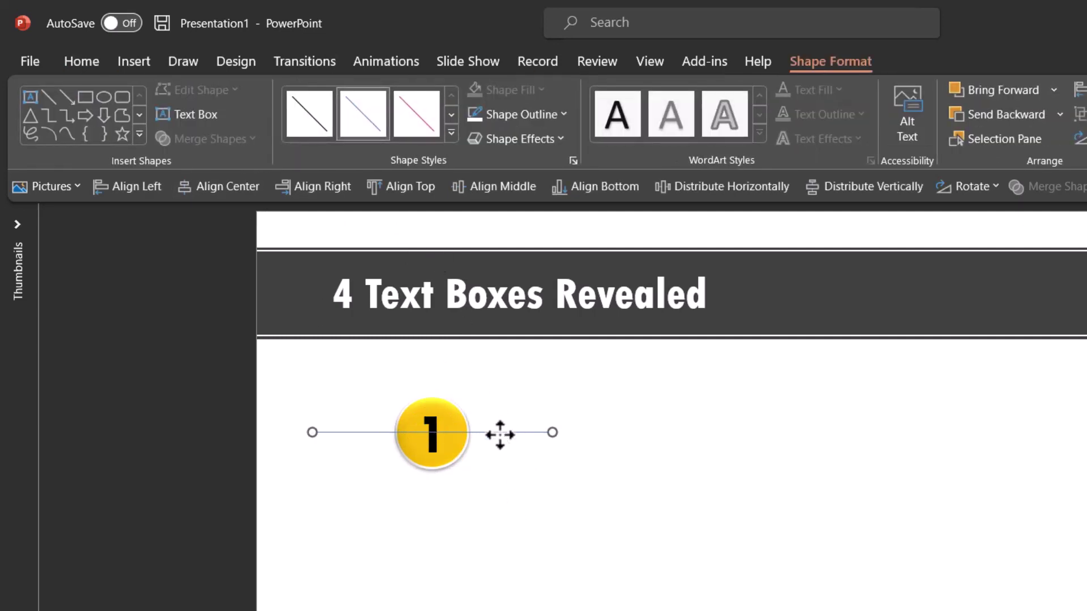
pyautogui.rightClick(498, 433)
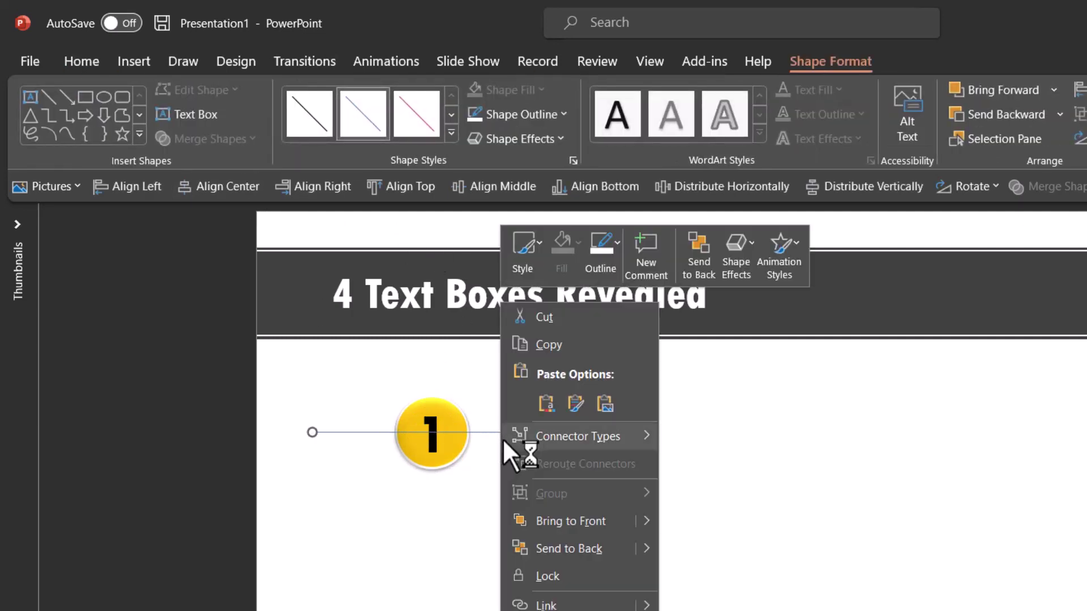
pyautogui.click(581, 554)
pyautogui.click(504, 114)
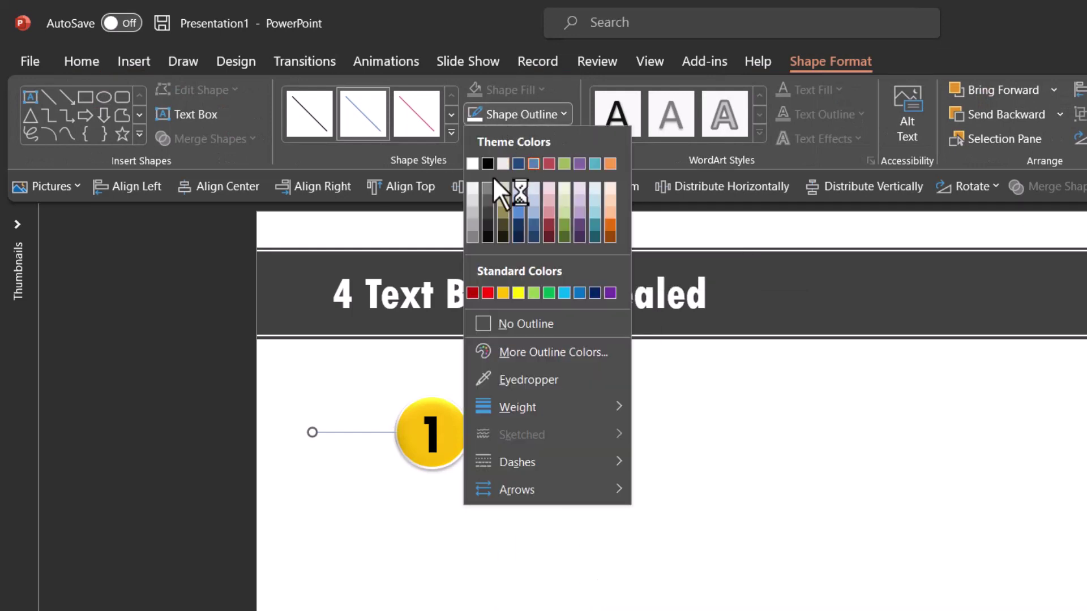
pyautogui.click(487, 164)
pyautogui.click(545, 114)
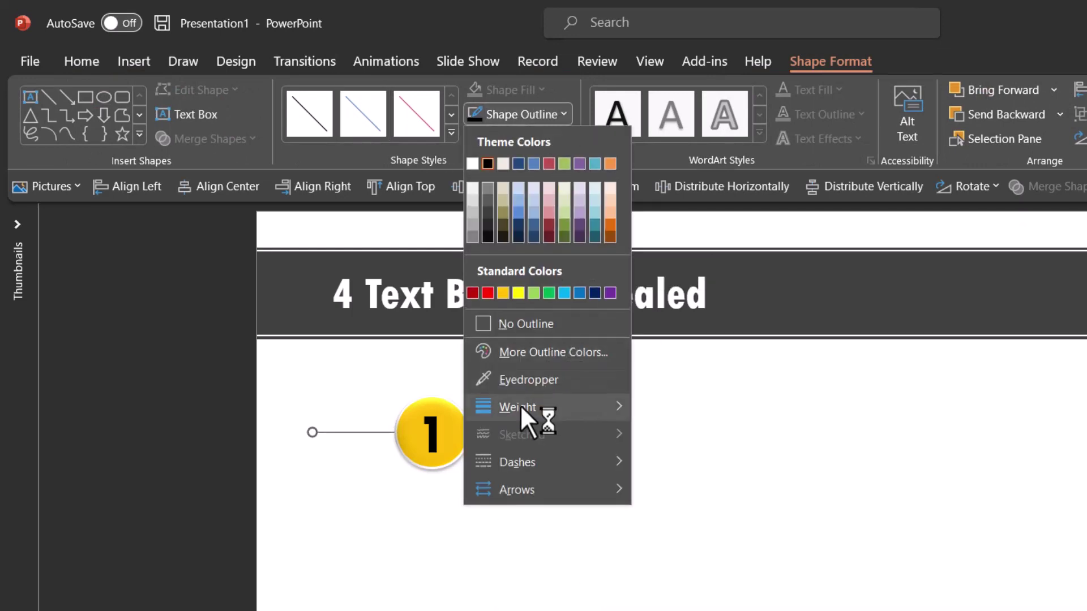
pyautogui.moveTo(520, 407)
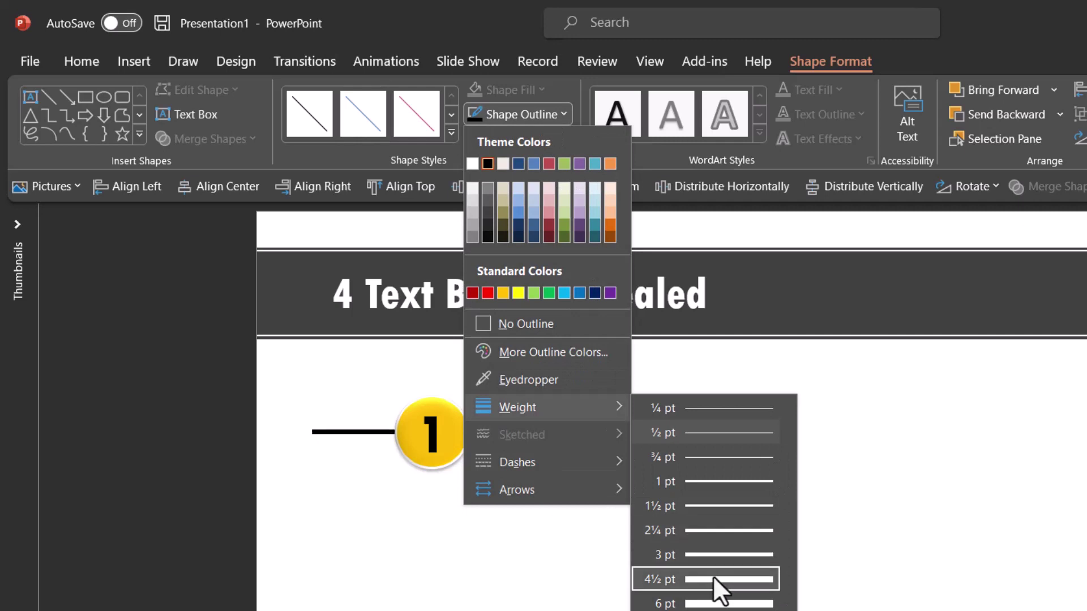
pyautogui.click(706, 556)
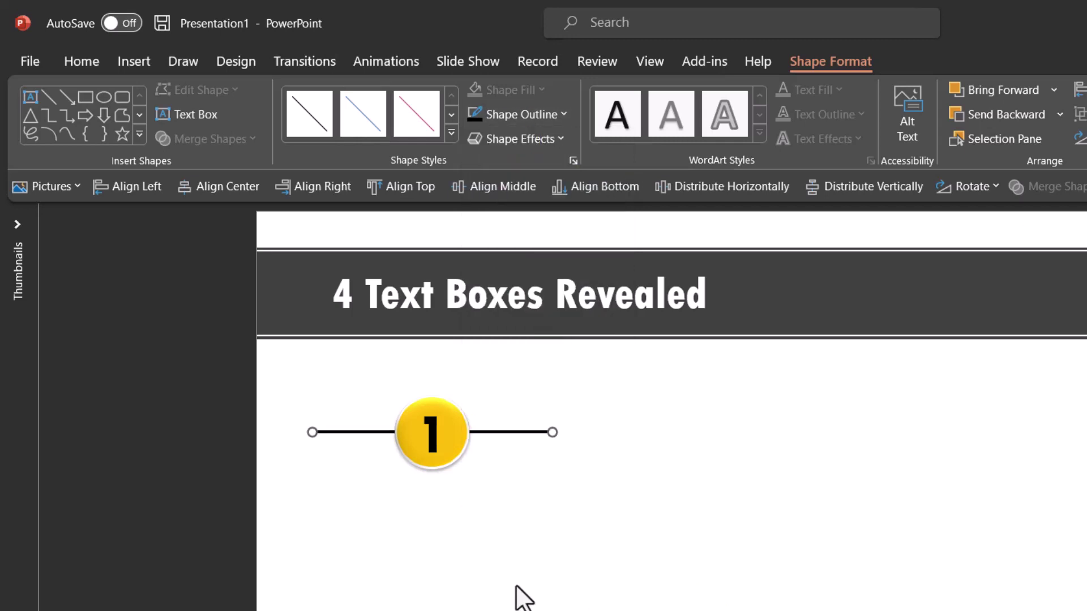
# Duplicate the thick line and place the copy below the badge line.
pyautogui.hotkey('ctrl', 'd')
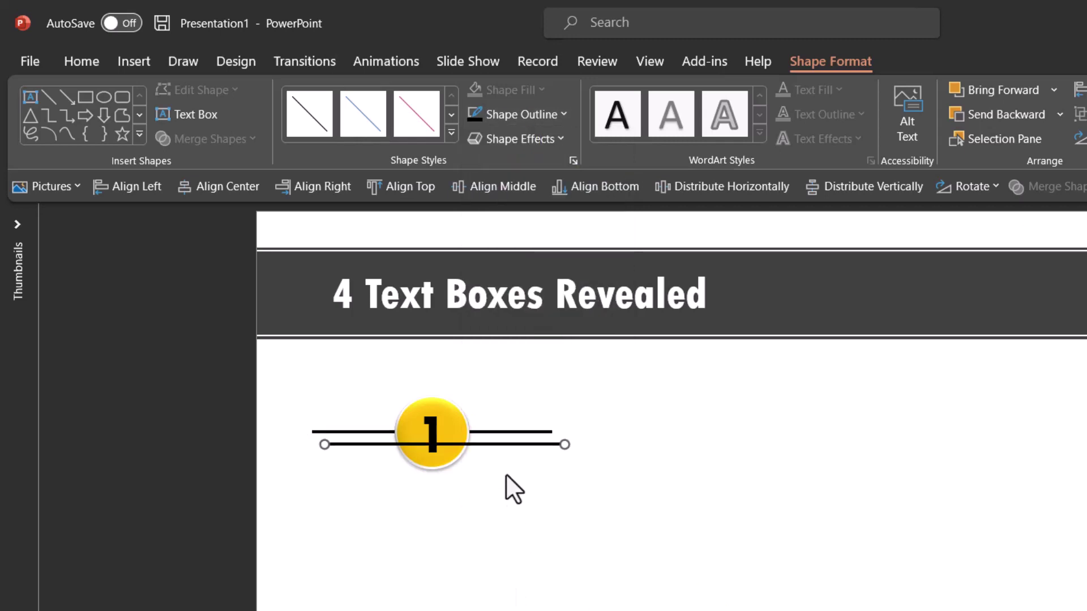
pyautogui.moveTo(527, 447); pyautogui.dragTo(508, 610)
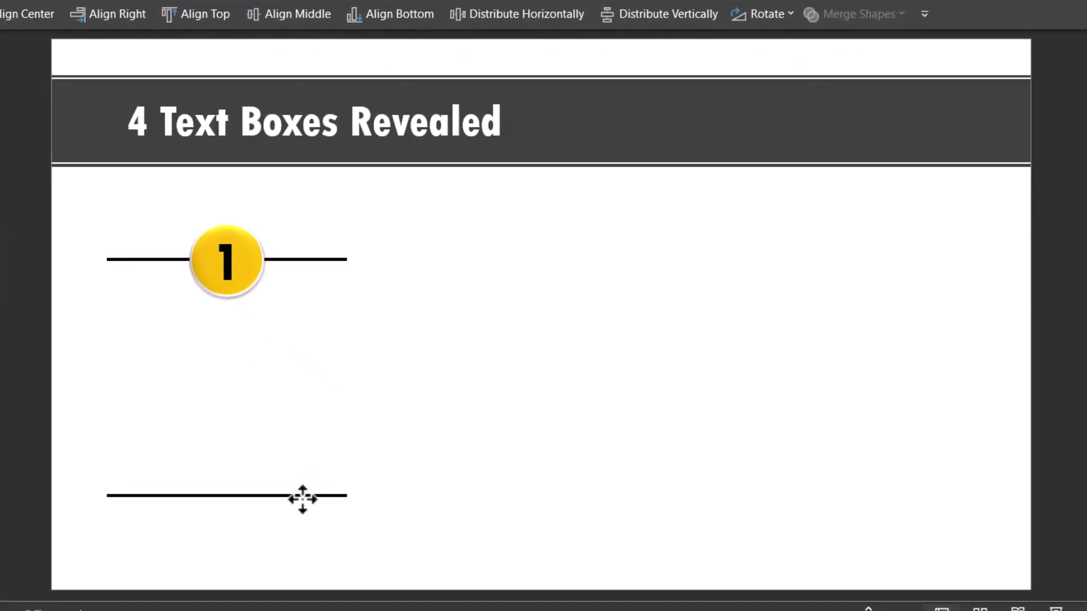
pyautogui.moveTo(302, 499); pyautogui.dragTo(304, 501)
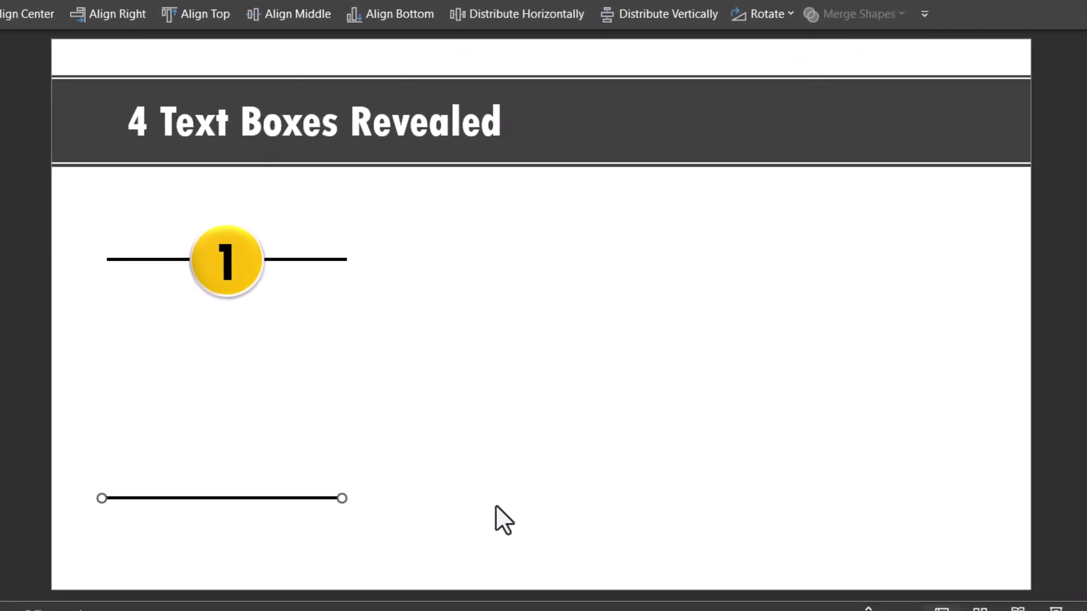
# Centre the 1 badge and both lines on each other.
pyautogui.moveTo(401, 549); pyautogui.dragTo(5, 233)
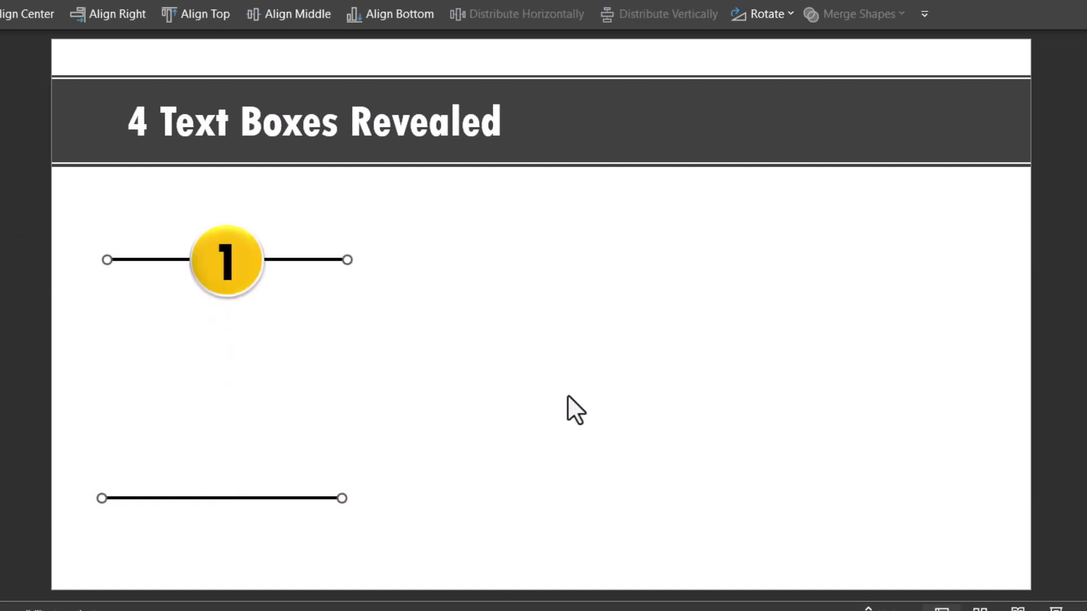
pyautogui.keyDown('shift'); pyautogui.click(226, 255); pyautogui.keyUp('shift')
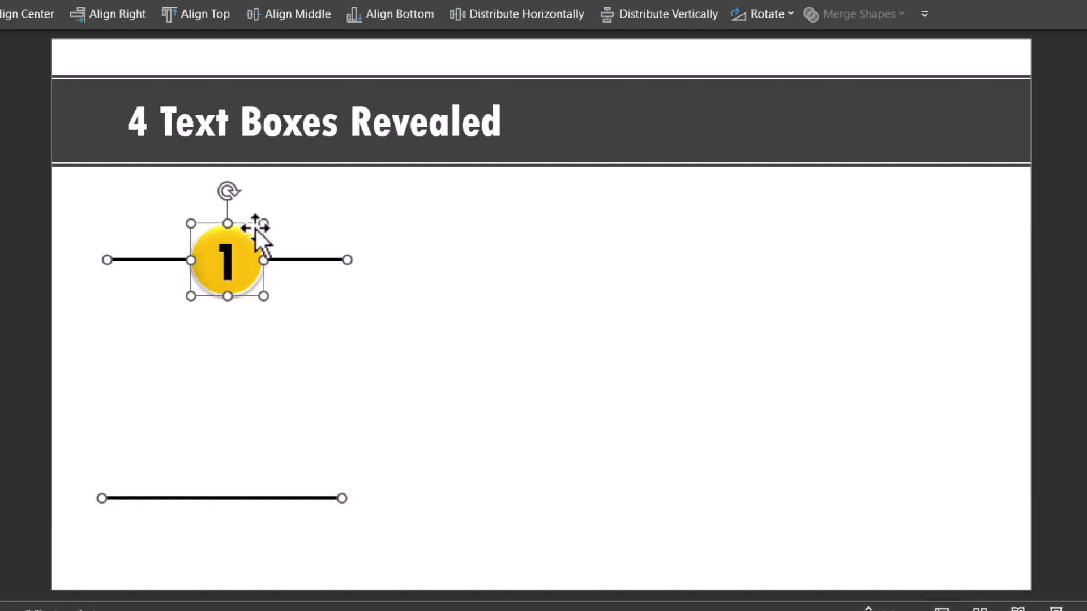
pyautogui.click(25, 15)
pyautogui.click(375, 335)
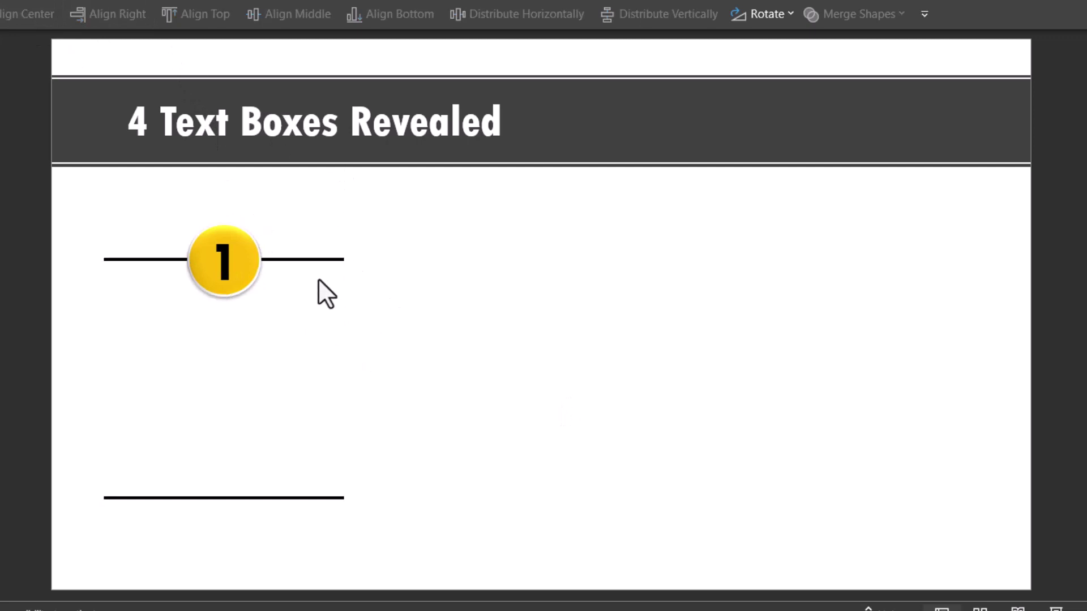
pyautogui.click(292, 497)
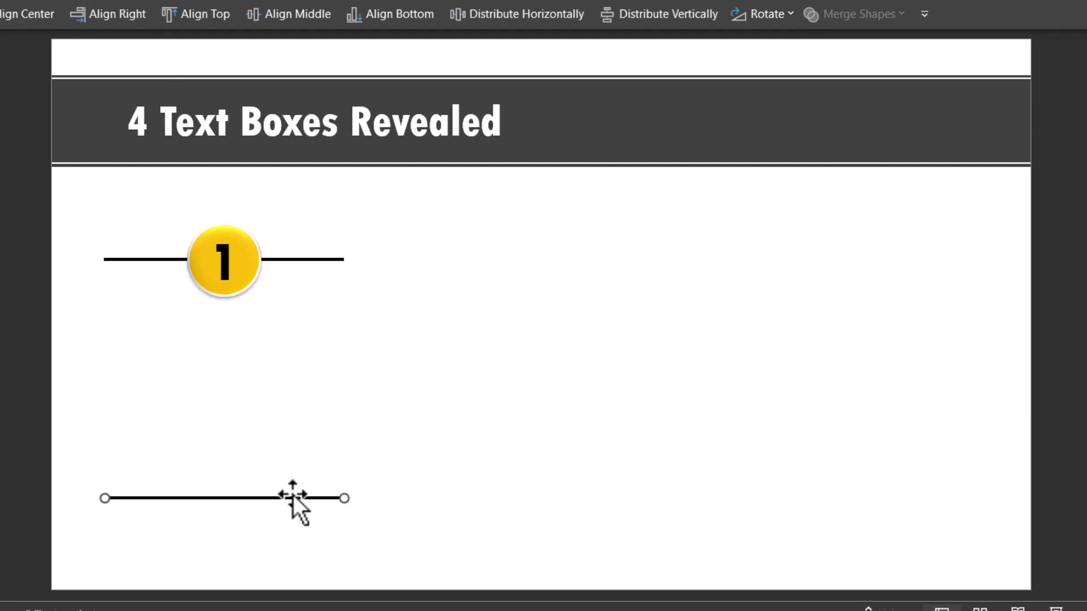
# Duplicate the bottom line, rotate it 90° right and join it to the right-hand line ends.
pyautogui.hotkey('ctrl', 'd')
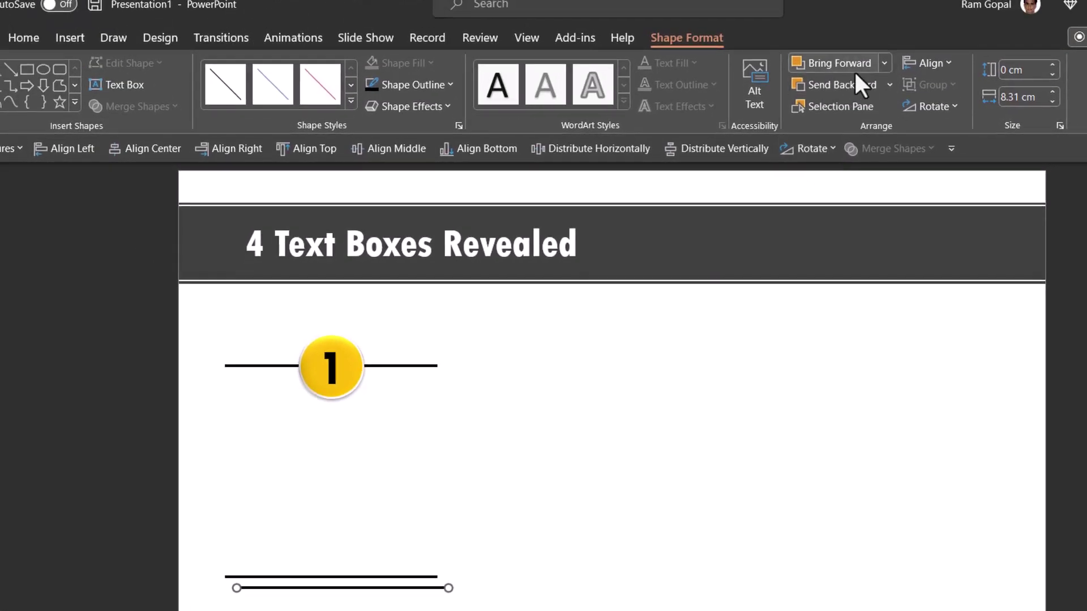
pyautogui.click(932, 107)
pyautogui.click(941, 128)
pyautogui.moveTo(345, 513); pyautogui.dragTo(440, 397)
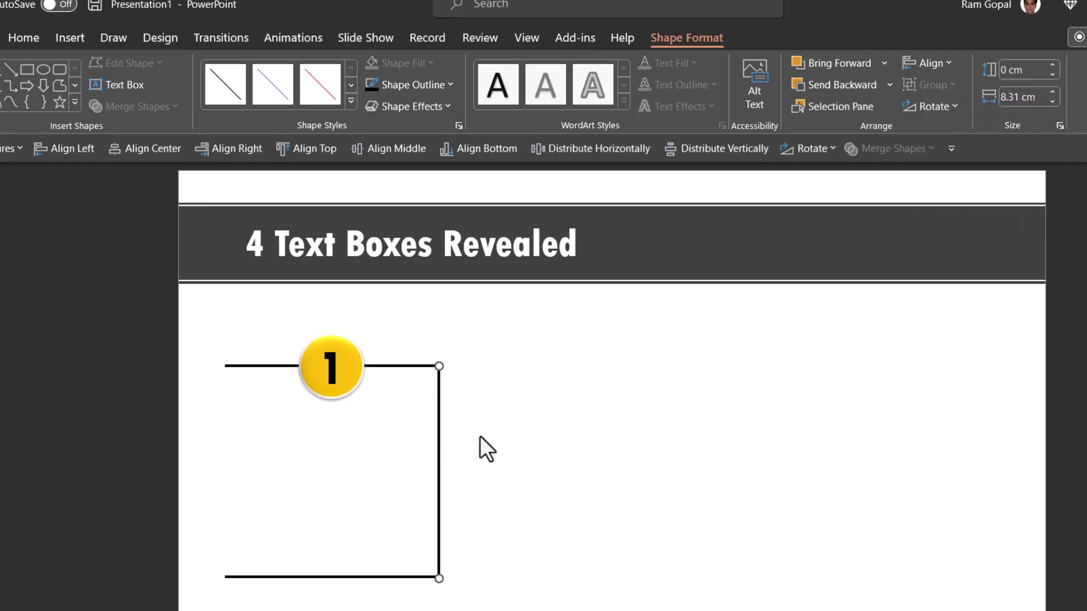
pyautogui.hotkey('ctrl', 'Left')
pyautogui.hotkey('ctrl', 'Left')
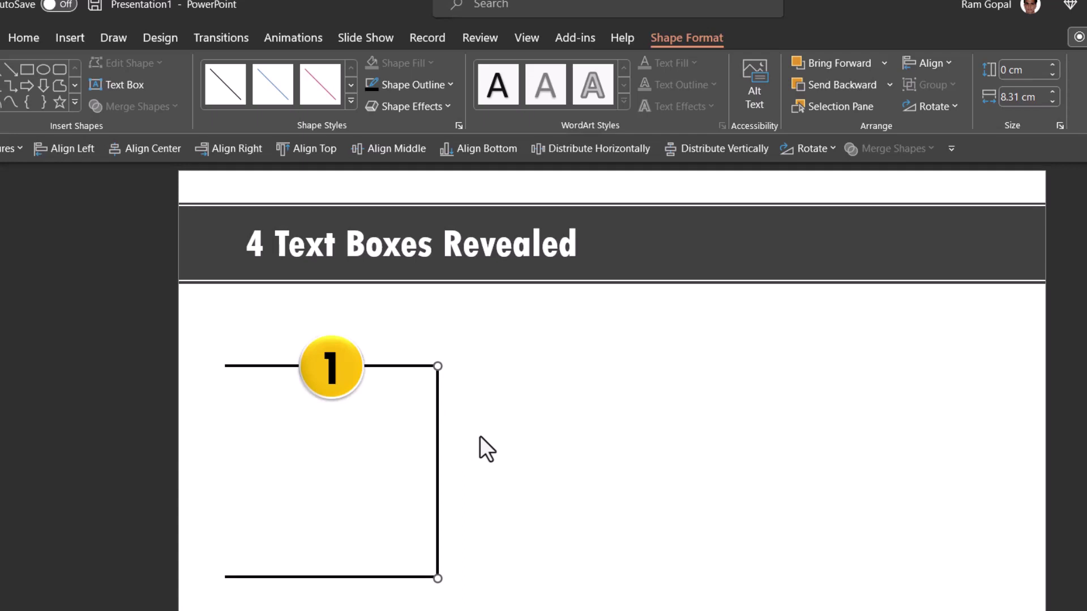
pyautogui.click(509, 430)
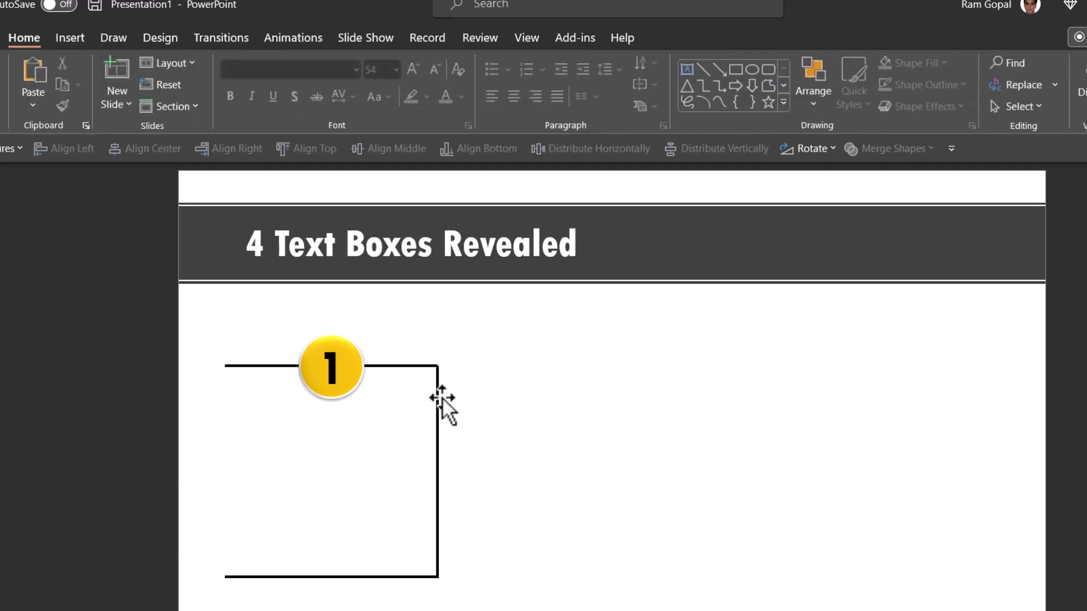
pyautogui.moveTo(437, 396); pyautogui.dragTo(435, 396)
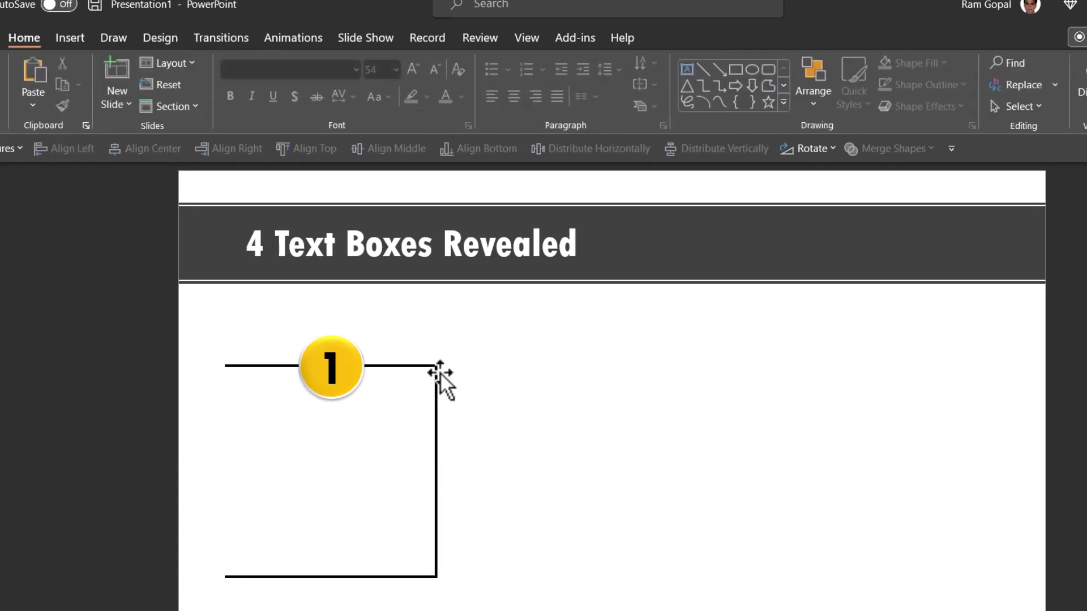
# Copy the vertical line to the left ends to close the square.
pyautogui.click(435, 465)
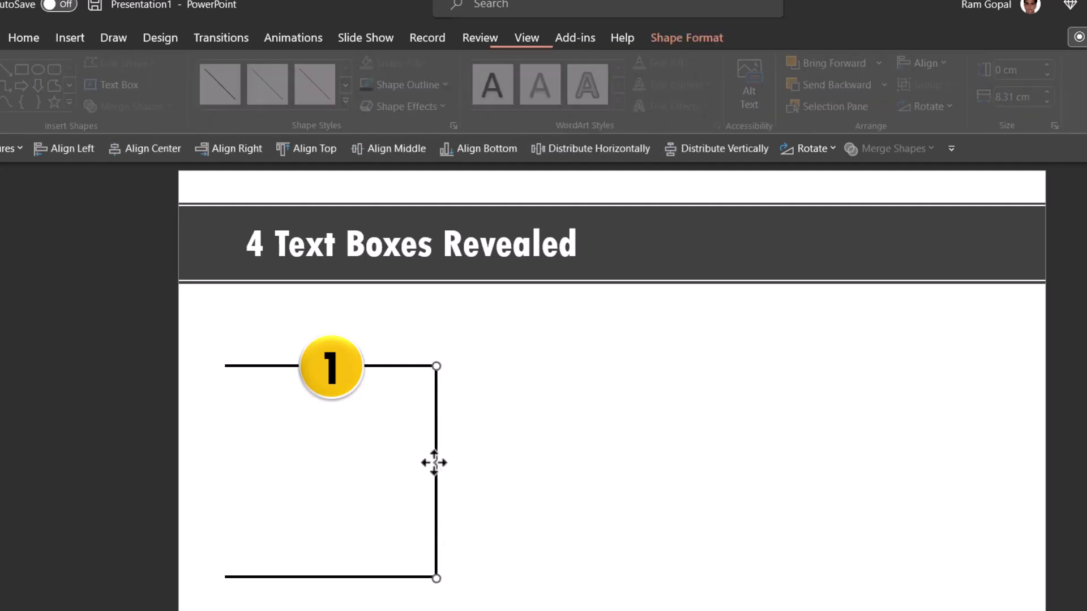
pyautogui.moveTo(435, 442); pyautogui.dragTo(227, 424)
pyautogui.click(612, 479)
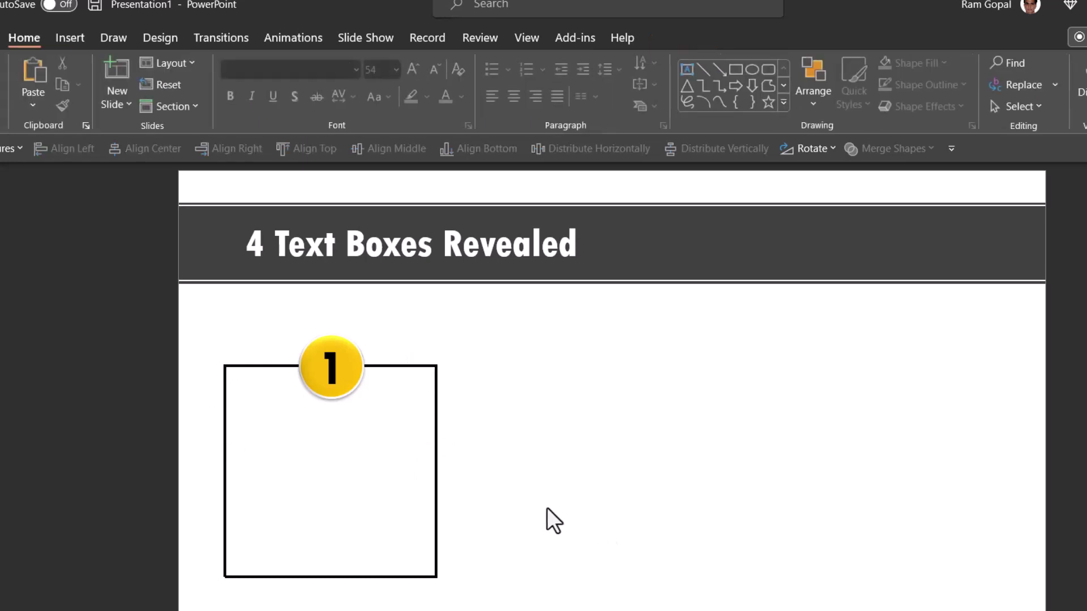
# Cover the square with a light-blue, no-outline rectangle sent behind the 1 badge.
pyautogui.click(783, 102)
pyautogui.click(686, 210)
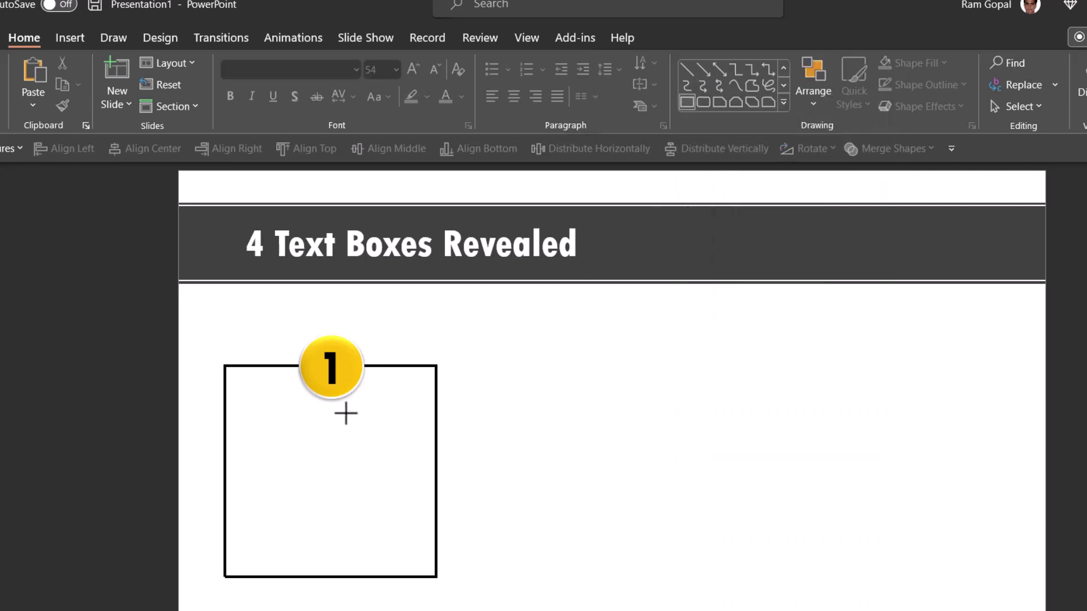
pyautogui.moveTo(224, 367)
pyautogui.mouseDown()
pyautogui.moveTo(264, 421)
pyautogui.moveTo(437, 577)
pyautogui.mouseUp()
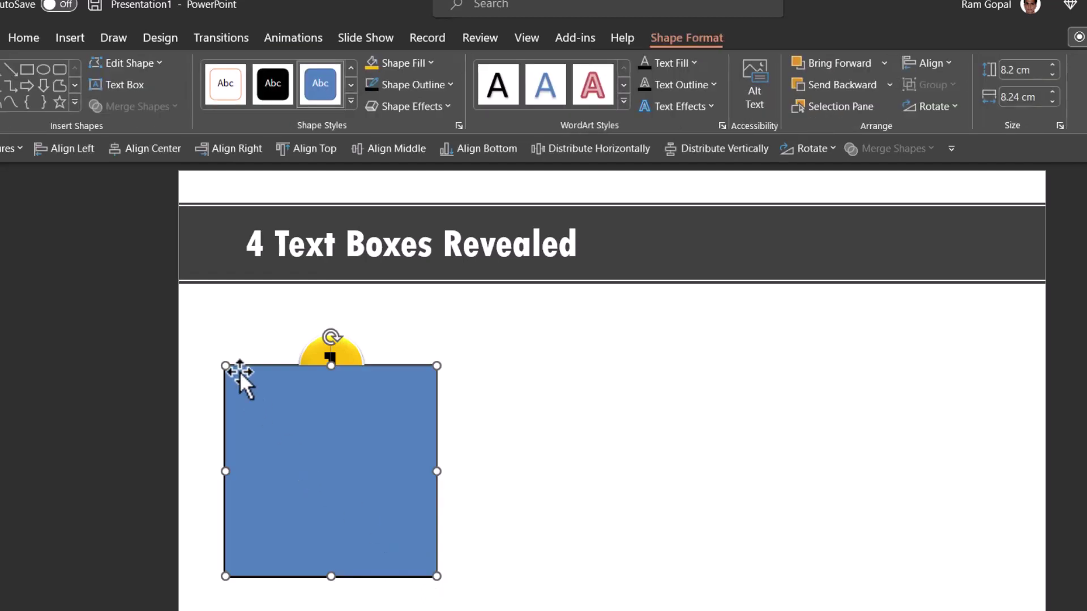
pyautogui.click(415, 84)
pyautogui.click(424, 270)
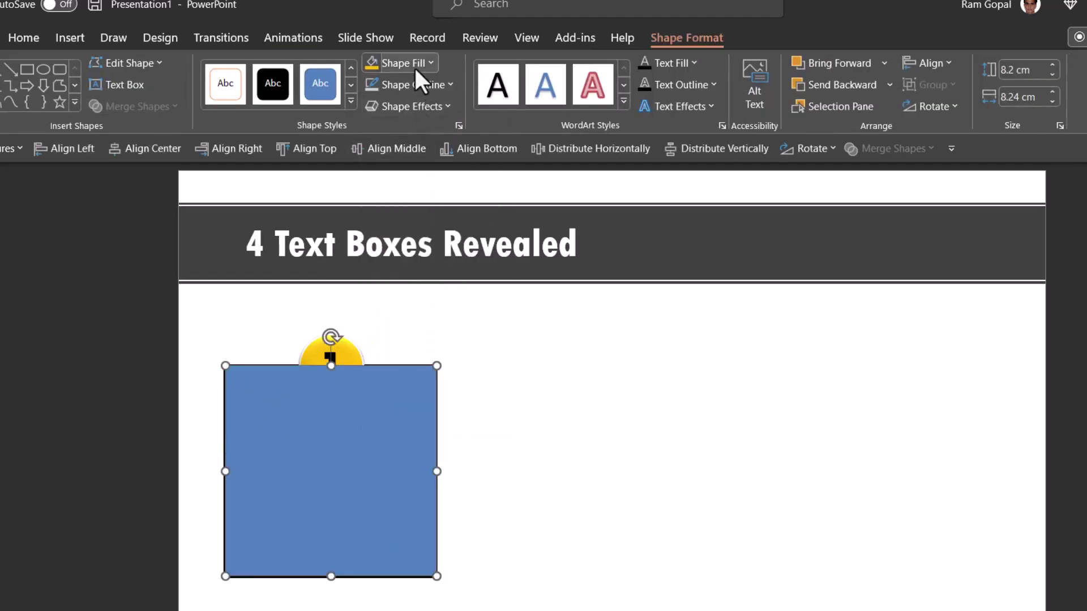
pyautogui.click(403, 63)
pyautogui.click(477, 132)
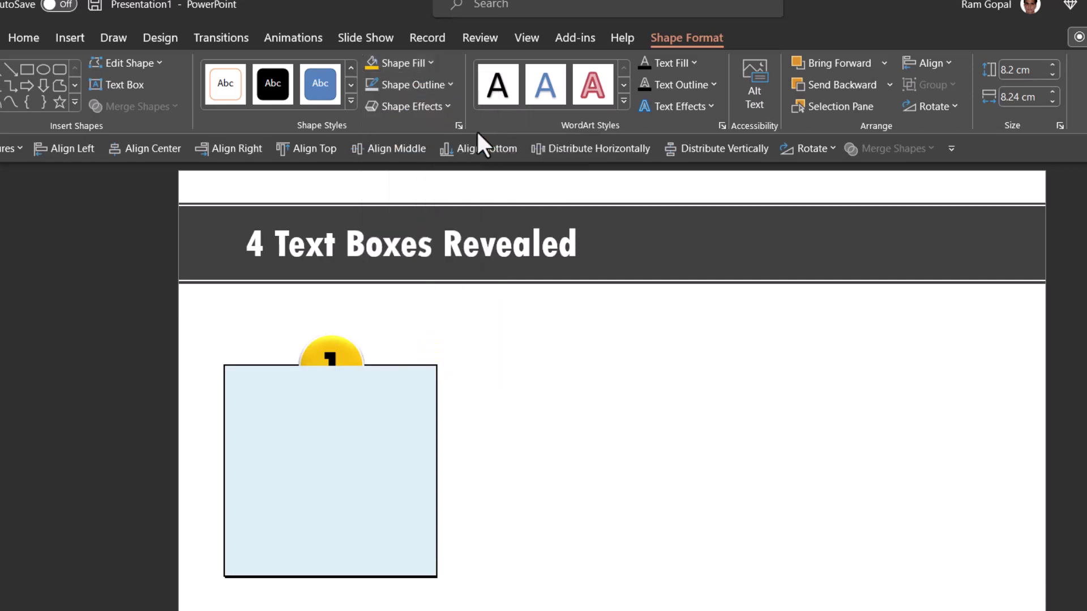
pyautogui.rightClick(335, 467)
pyautogui.click(388, 417)
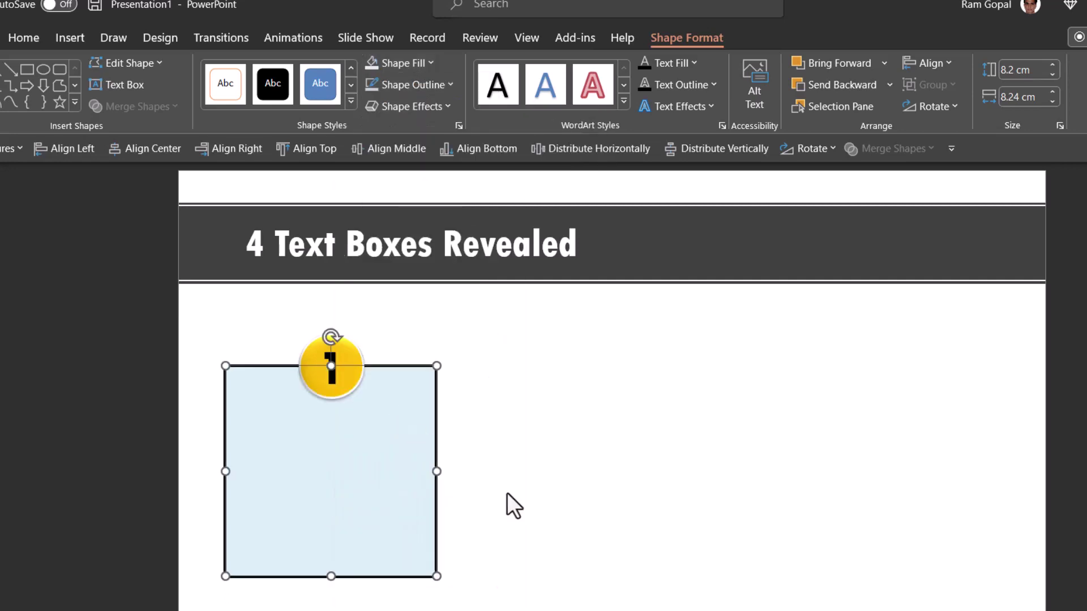
pyautogui.click(492, 490)
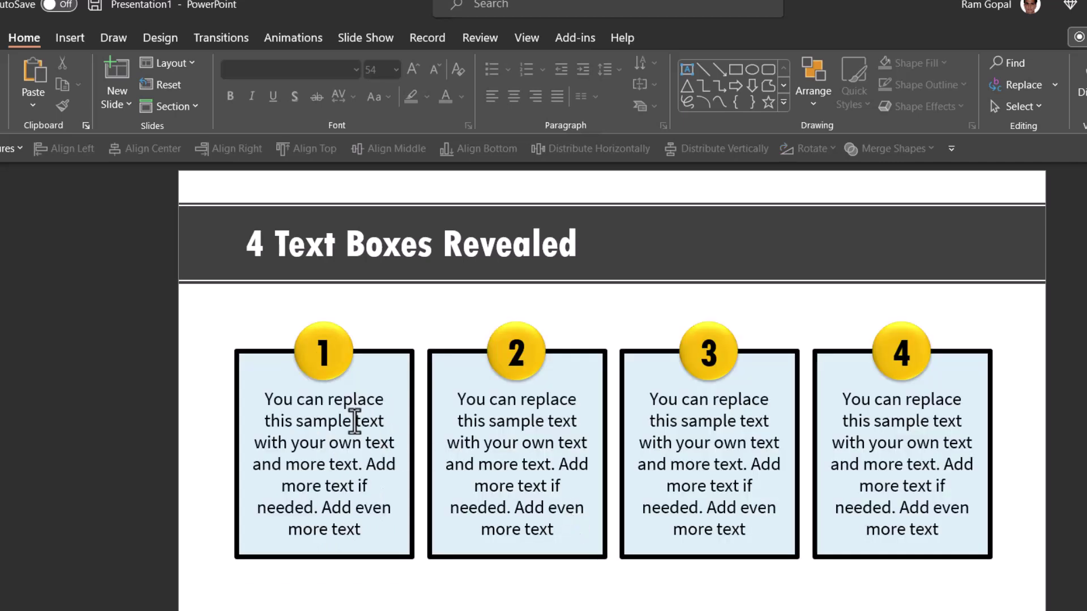
# Paste the sample text box into the panel and move it down inside.
pyautogui.click(357, 416)
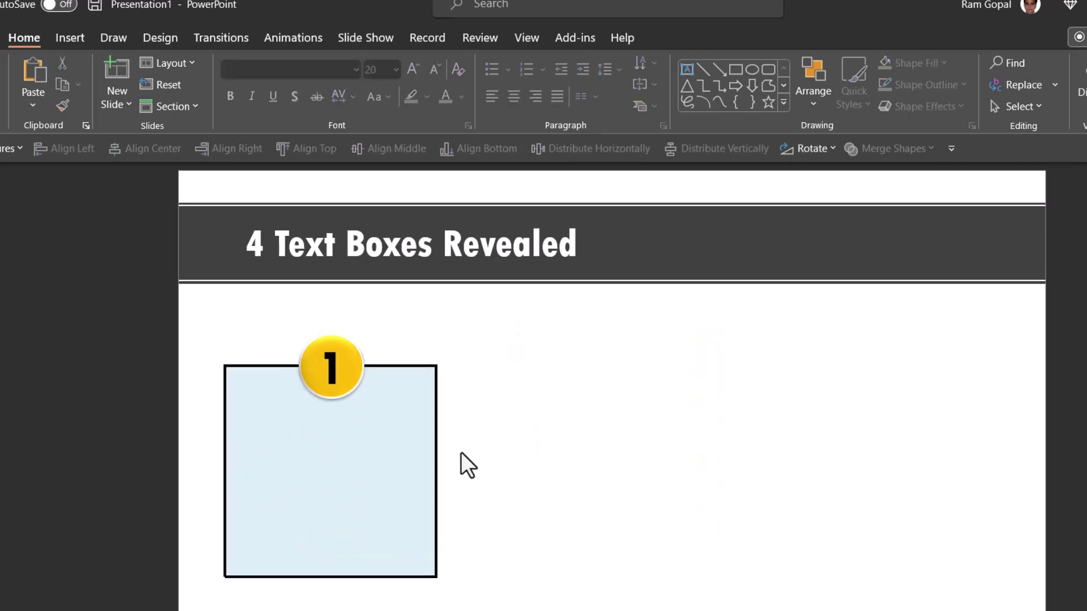
pyautogui.hotkey('ctrl', 'v')
pyautogui.moveTo(391, 382); pyautogui.dragTo(391, 396)
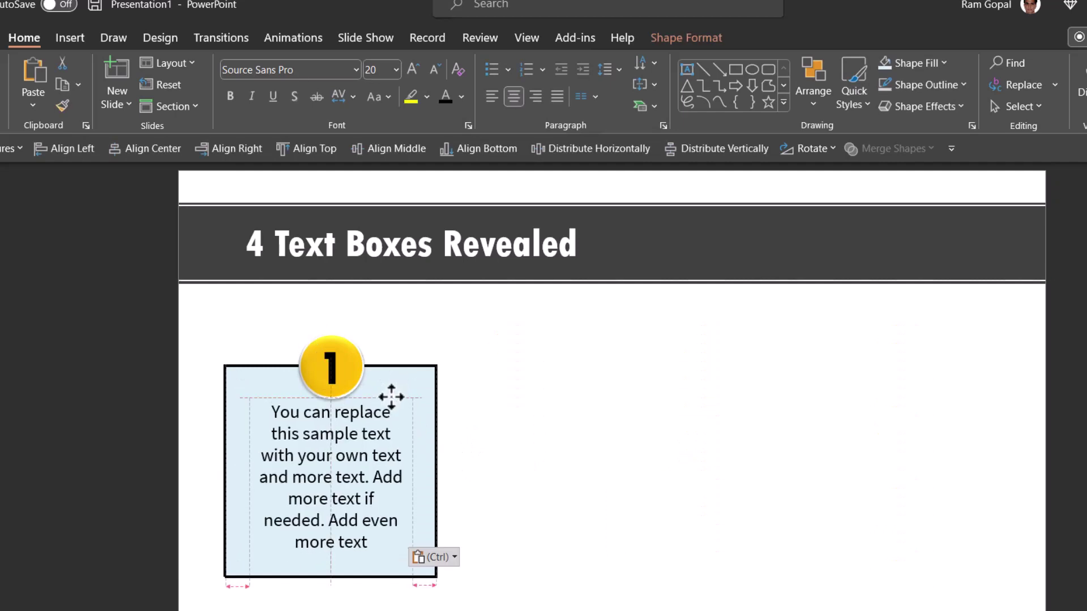
pyautogui.click(521, 487)
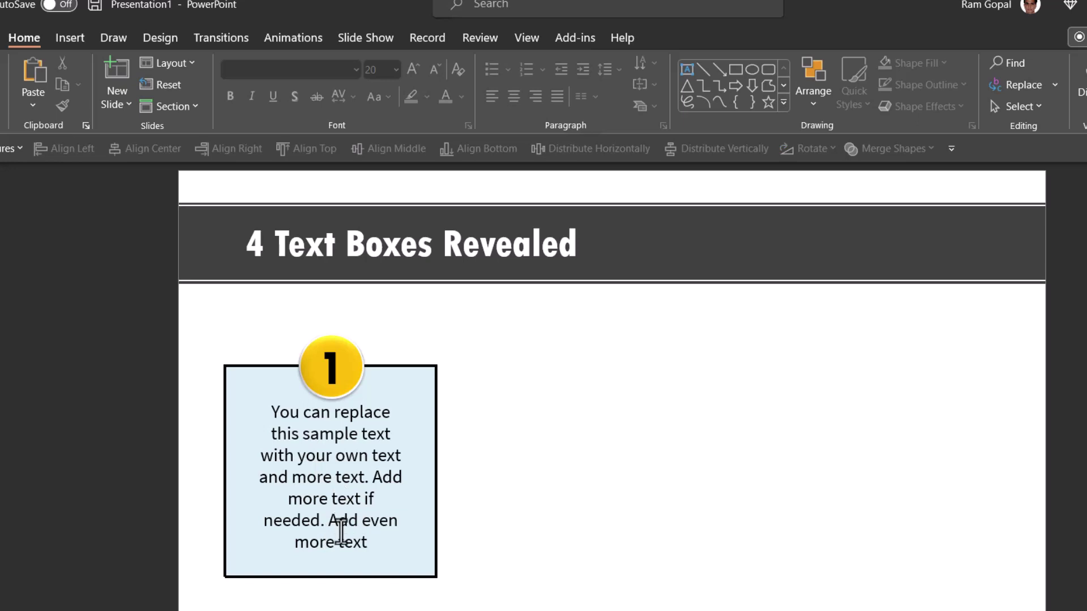
# Give the top line of box 1 a Split animation opening vertically outward.
pyautogui.click(404, 364)
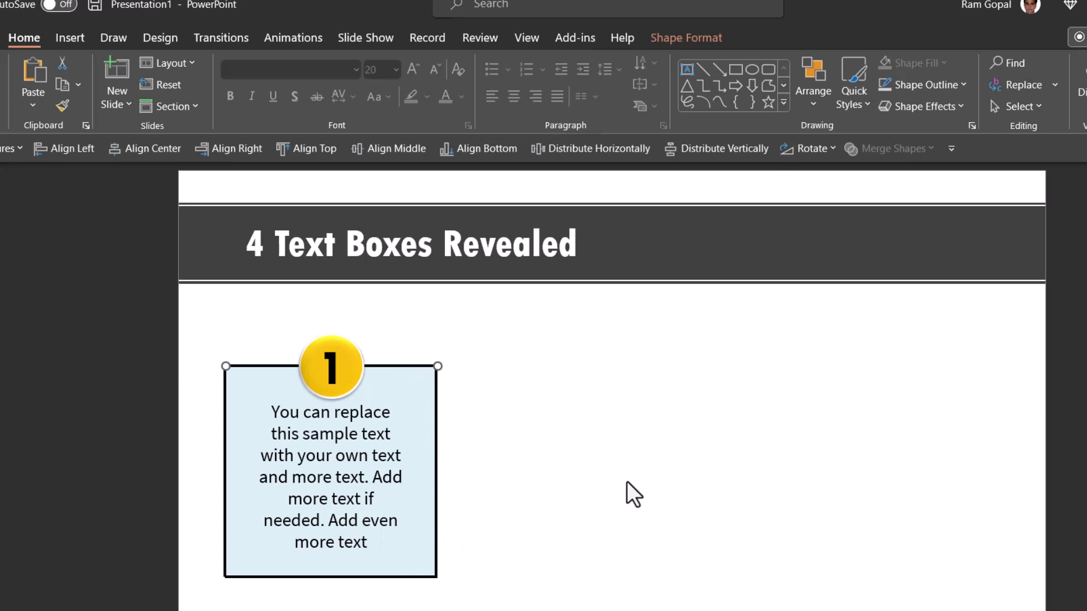
pyautogui.click(311, 43)
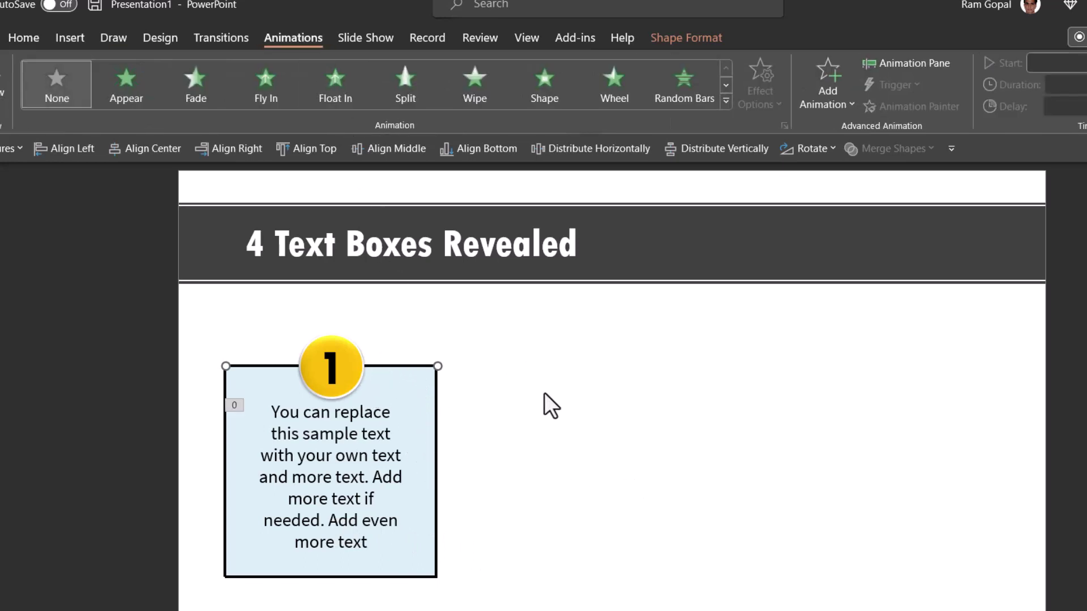
pyautogui.click(406, 89)
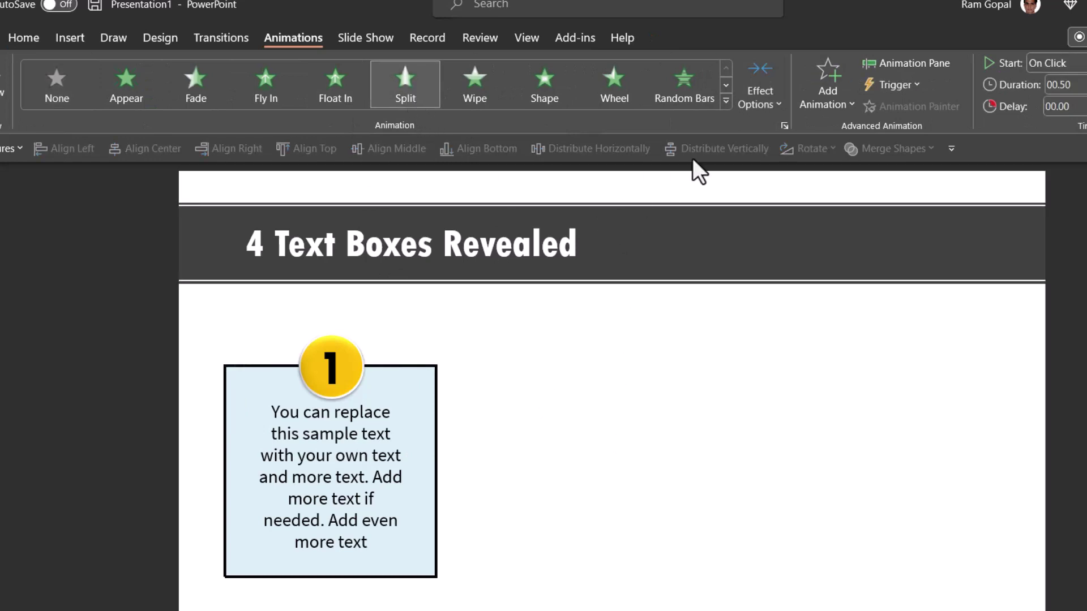
pyautogui.click(752, 89)
pyautogui.click(784, 286)
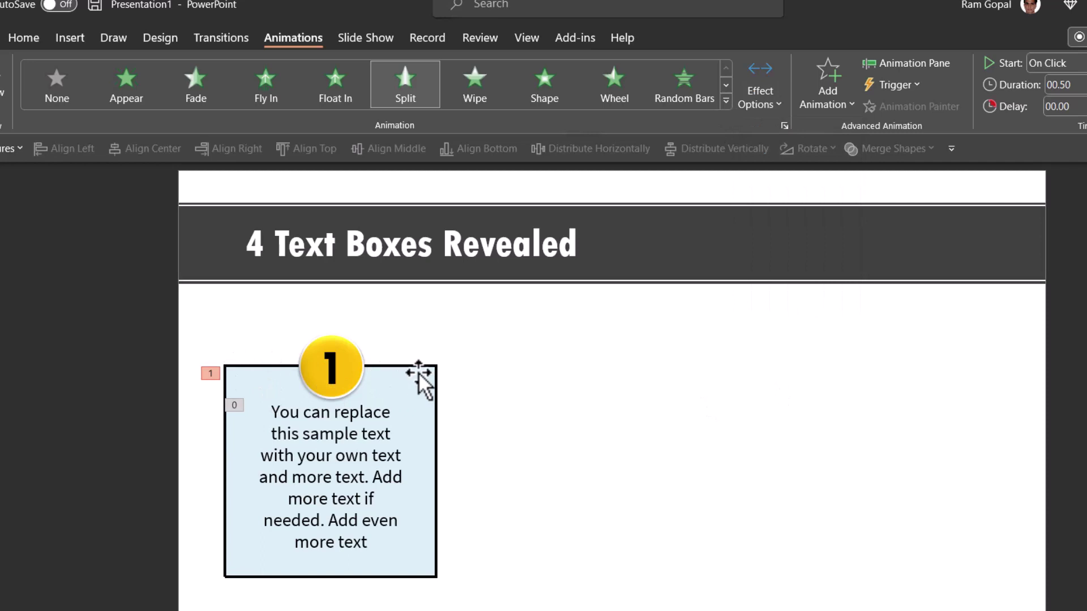
# Add a From Top Wipe entrance to the next selected element, starting After Previous.
pyautogui.click(440, 395)
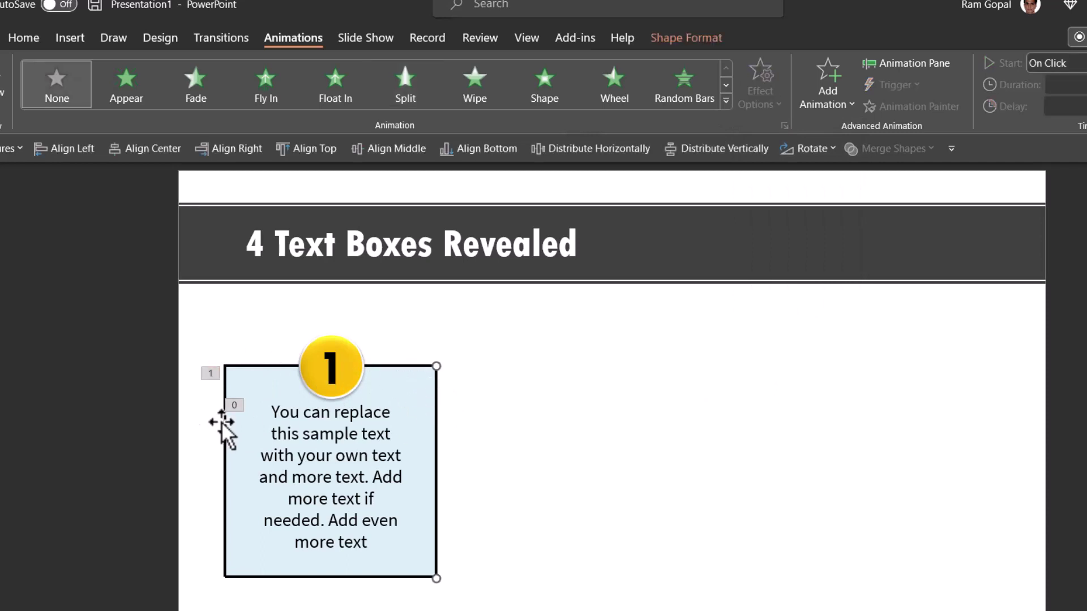
pyautogui.click(476, 91)
pyautogui.click(758, 96)
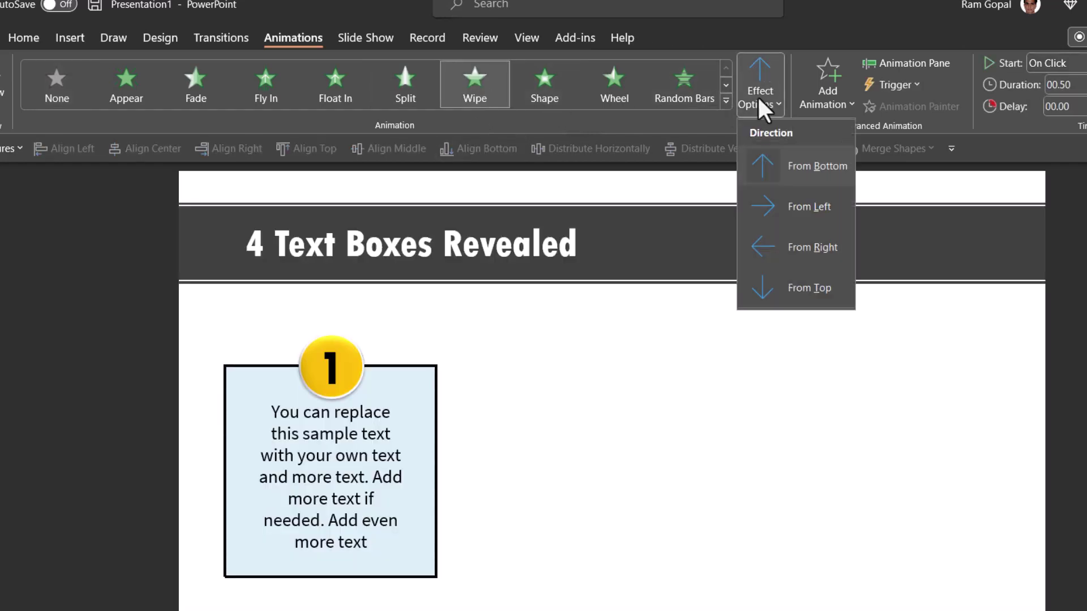
pyautogui.click(796, 283)
pyautogui.click(1067, 65)
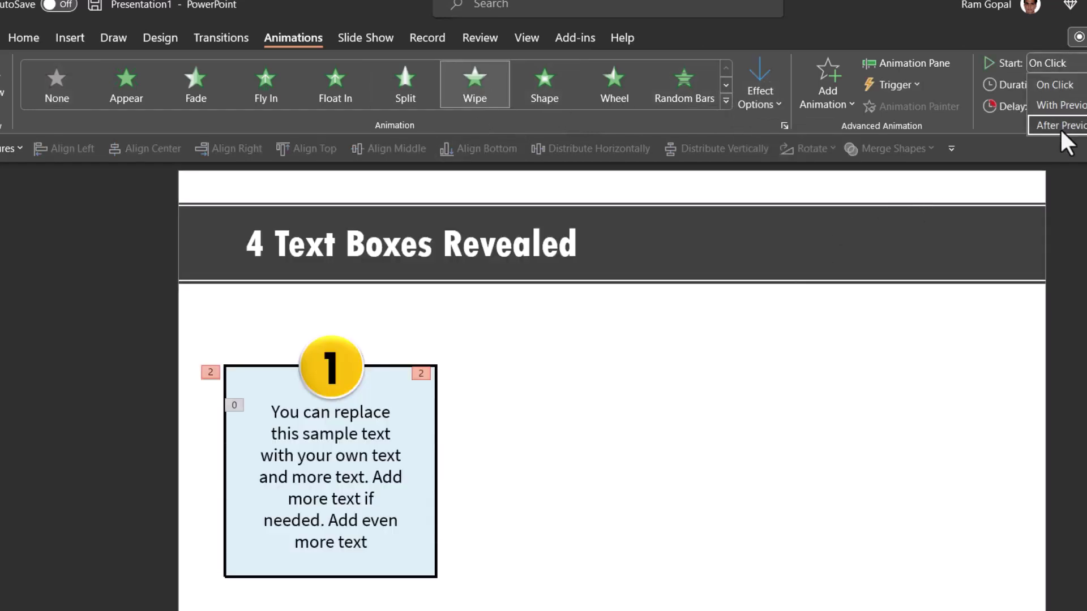
pyautogui.click(1061, 125)
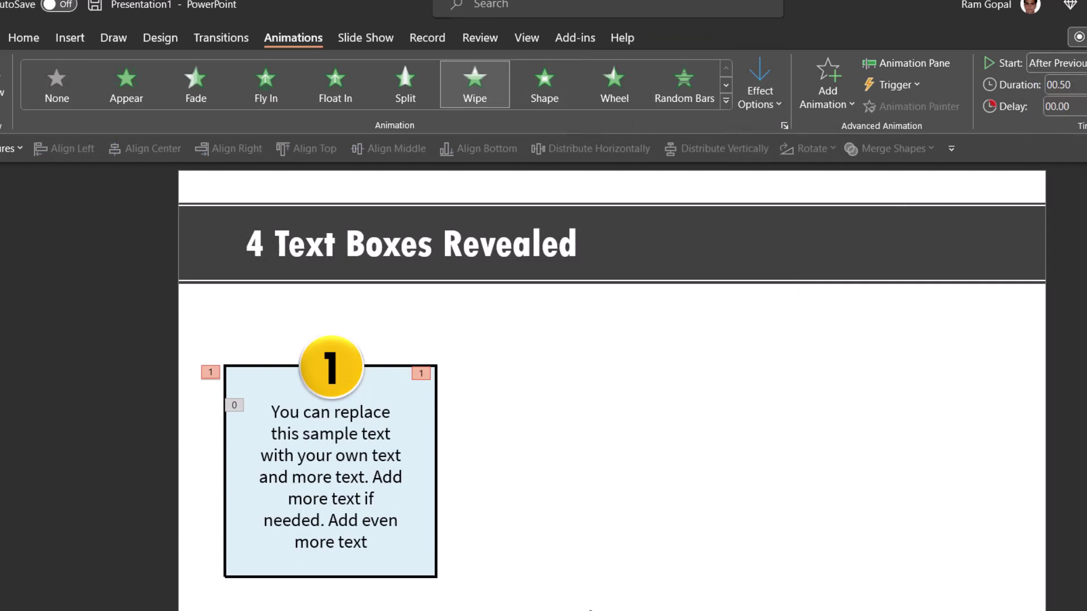
# Give the panel's bottom line a Vertical In Split, starting After Previous.
pyautogui.click(306, 576)
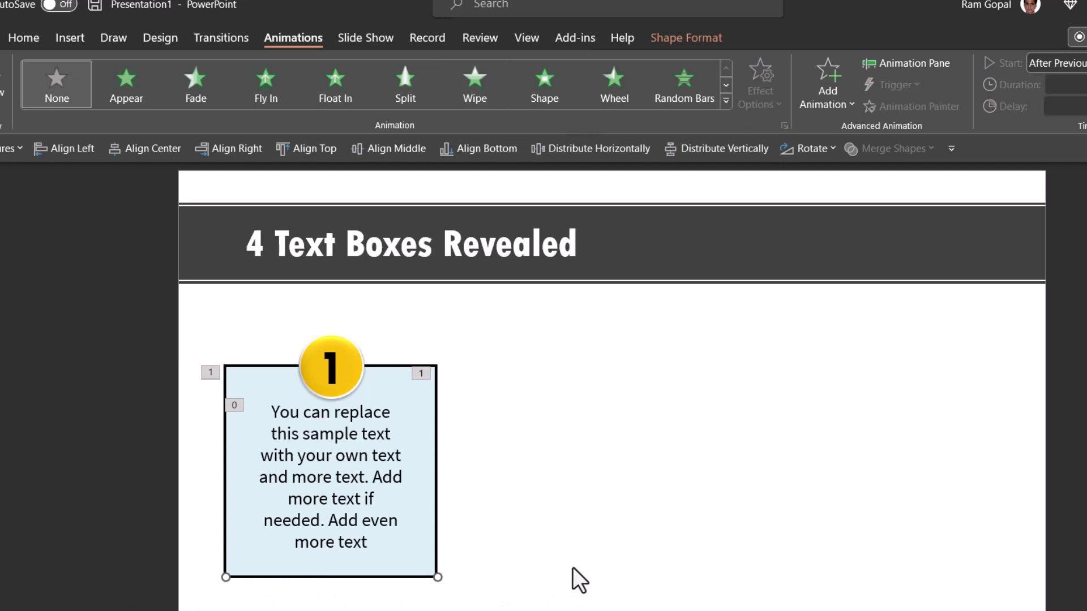
pyautogui.click(408, 89)
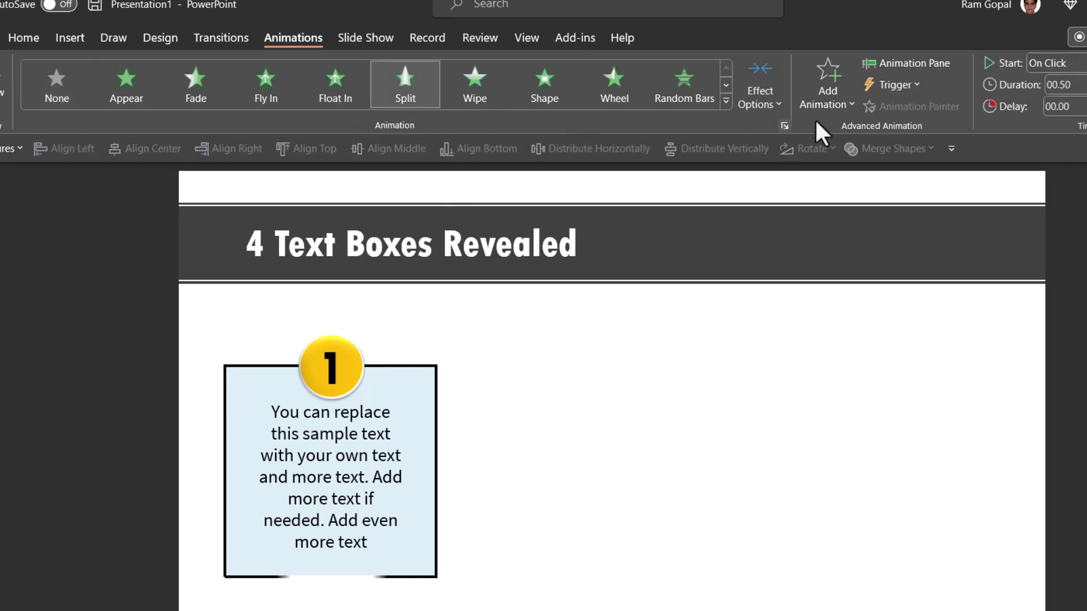
pyautogui.click(766, 86)
pyautogui.click(808, 253)
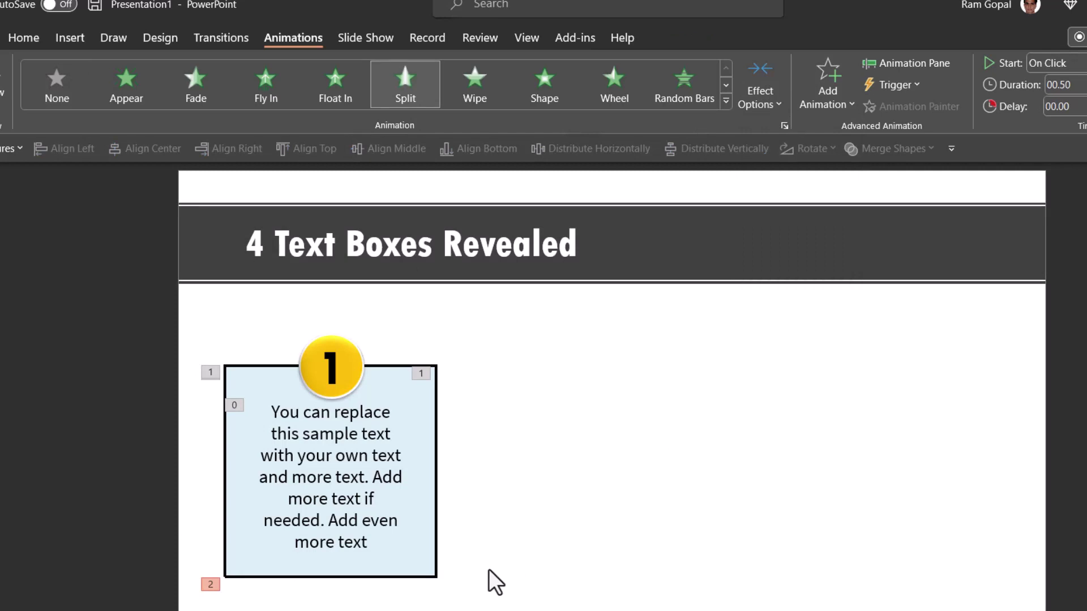
pyautogui.click(1055, 63)
pyautogui.click(1066, 118)
# Show the Animation Pane and fade the light-blue panel in After Previous.
pyautogui.click(832, 59)
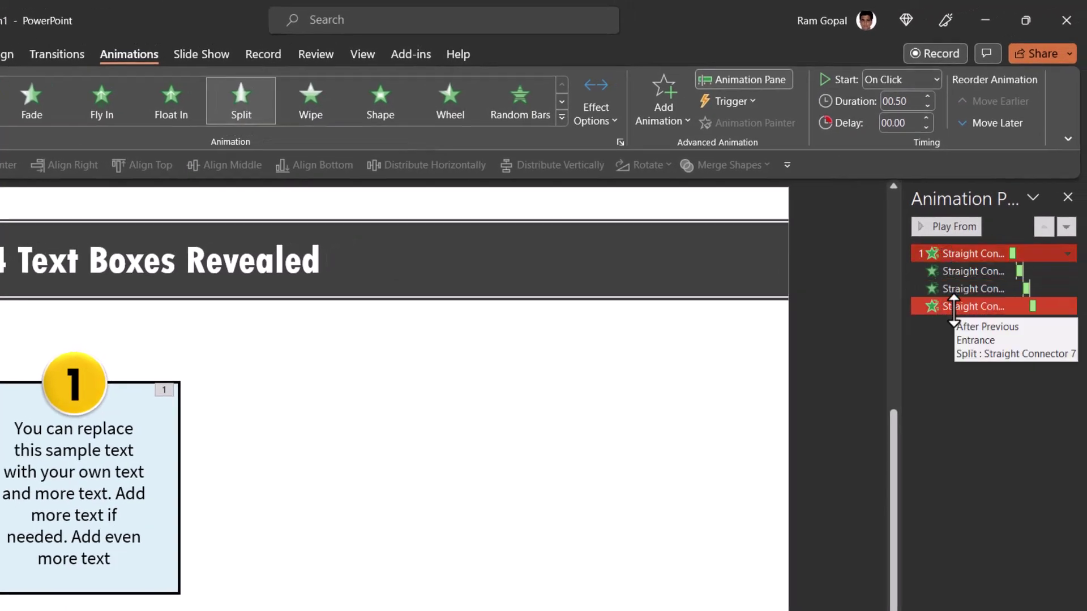
pyautogui.click(170, 433)
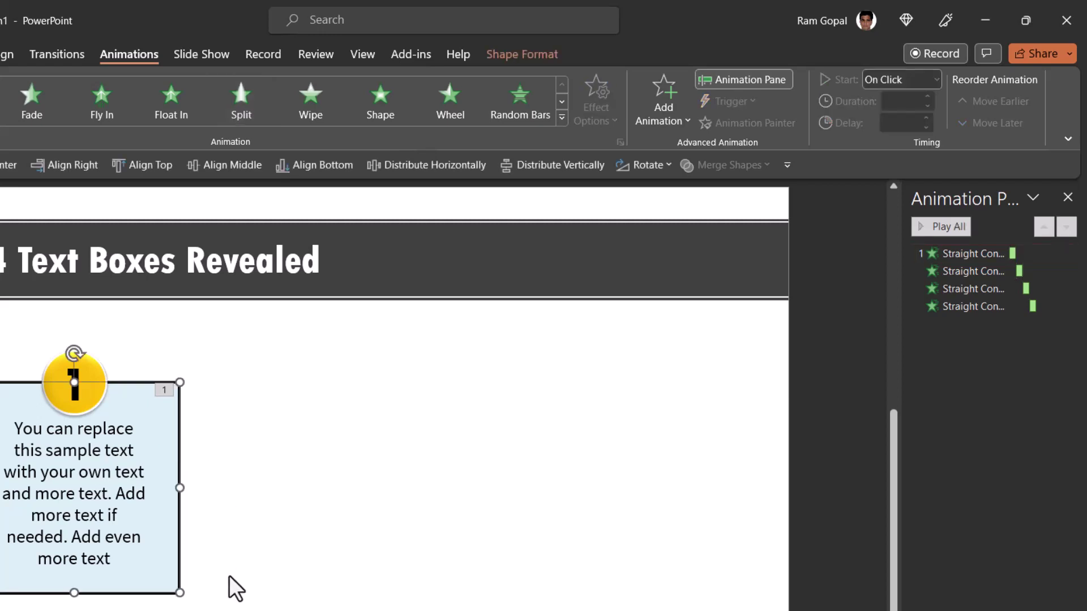
pyautogui.click(37, 103)
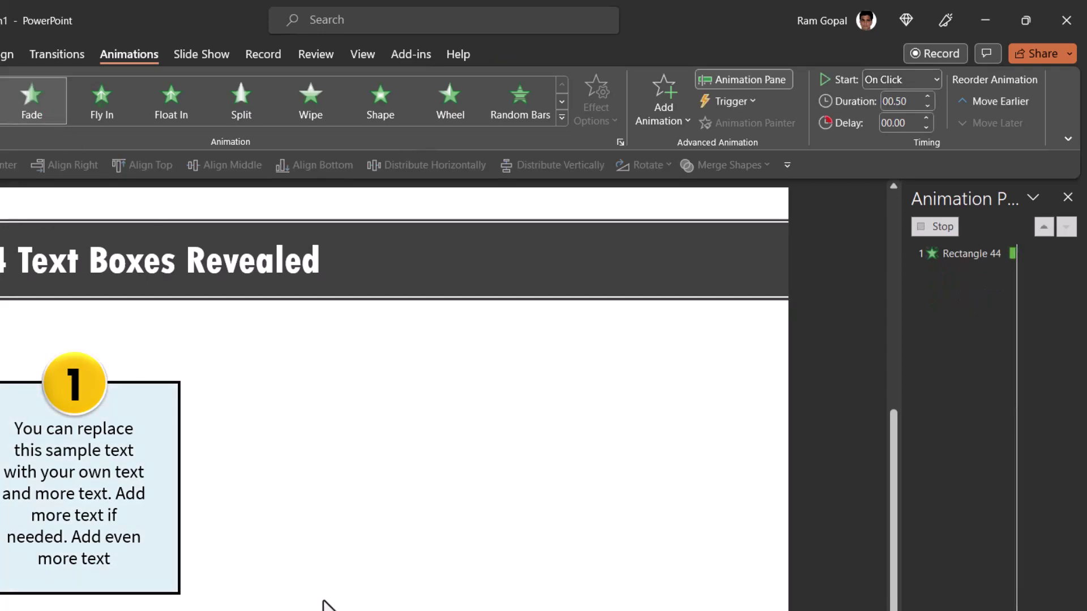
pyautogui.click(882, 79)
pyautogui.click(890, 140)
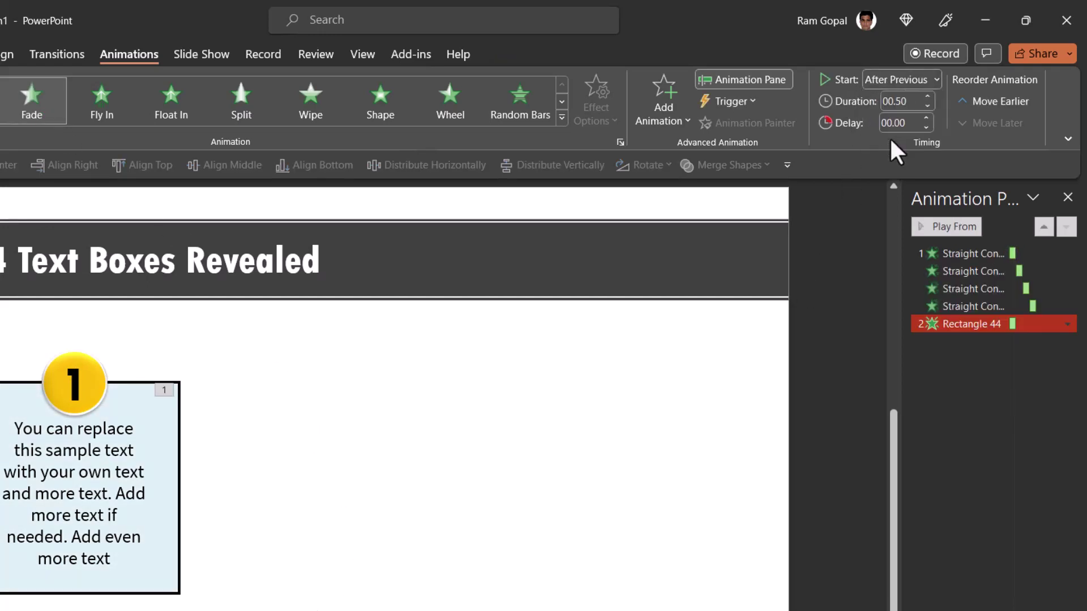
# Fade the panel text in With Previous, alongside the panel.
pyautogui.click(128, 469)
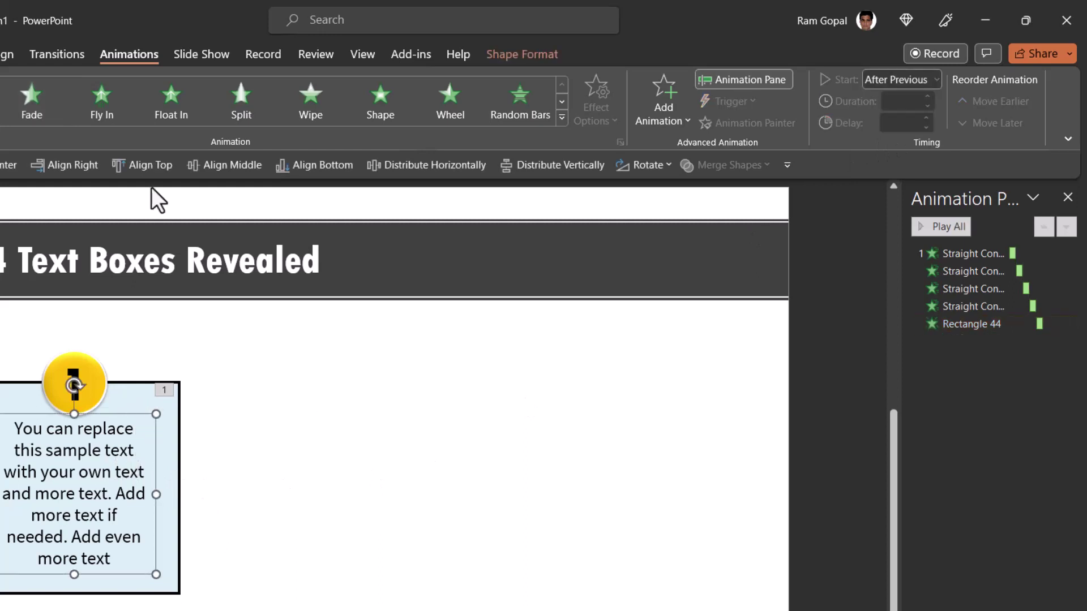
pyautogui.click(50, 108)
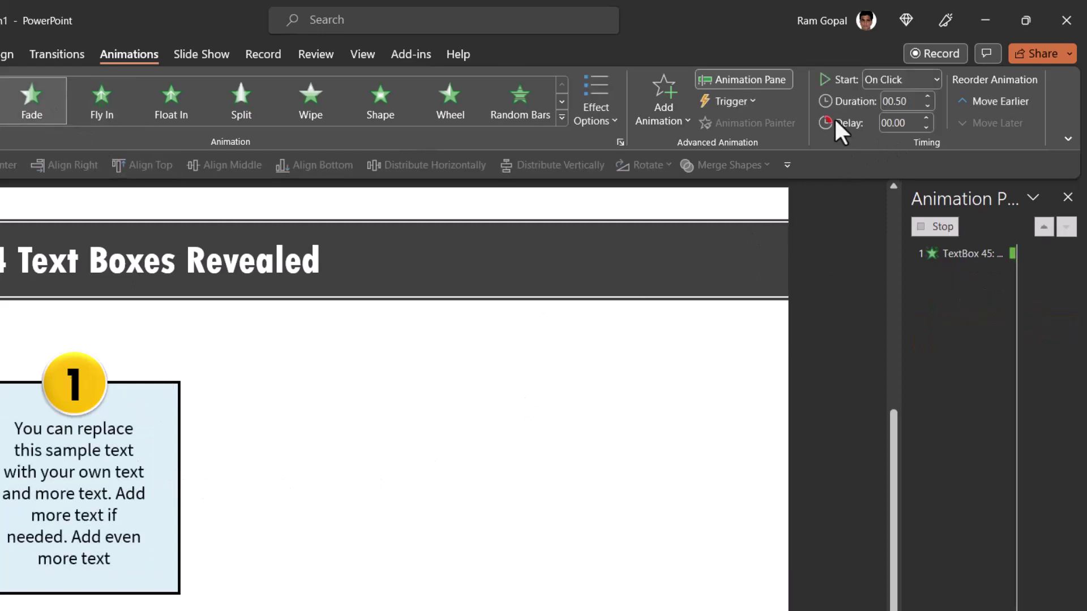
pyautogui.click(892, 83)
pyautogui.click(896, 120)
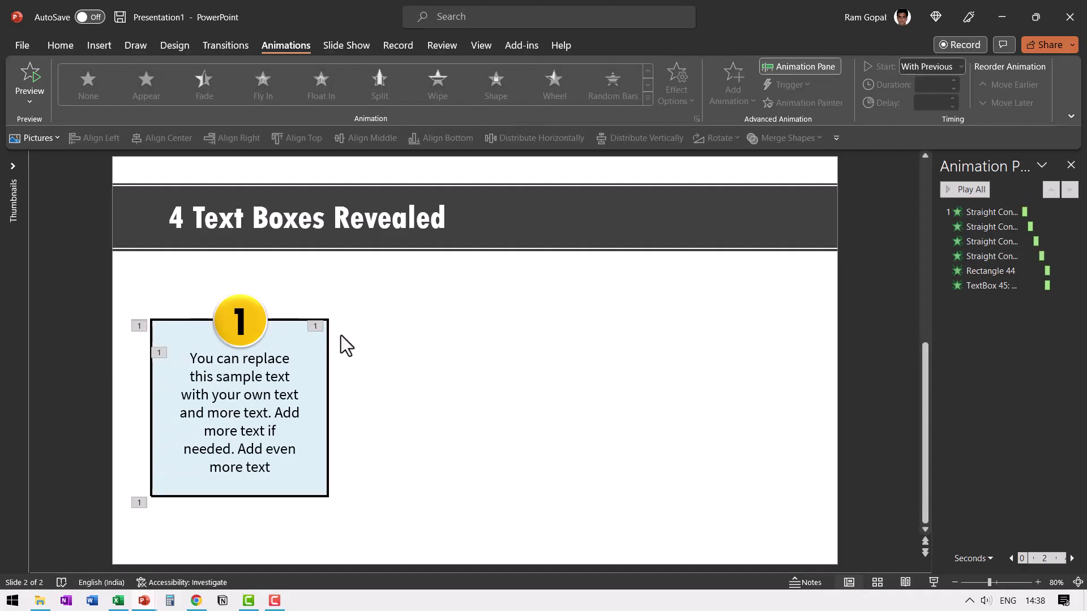
# Set the third Straight Connector animation in the Animation Pane to start With Previous.
pyautogui.click(992, 242)
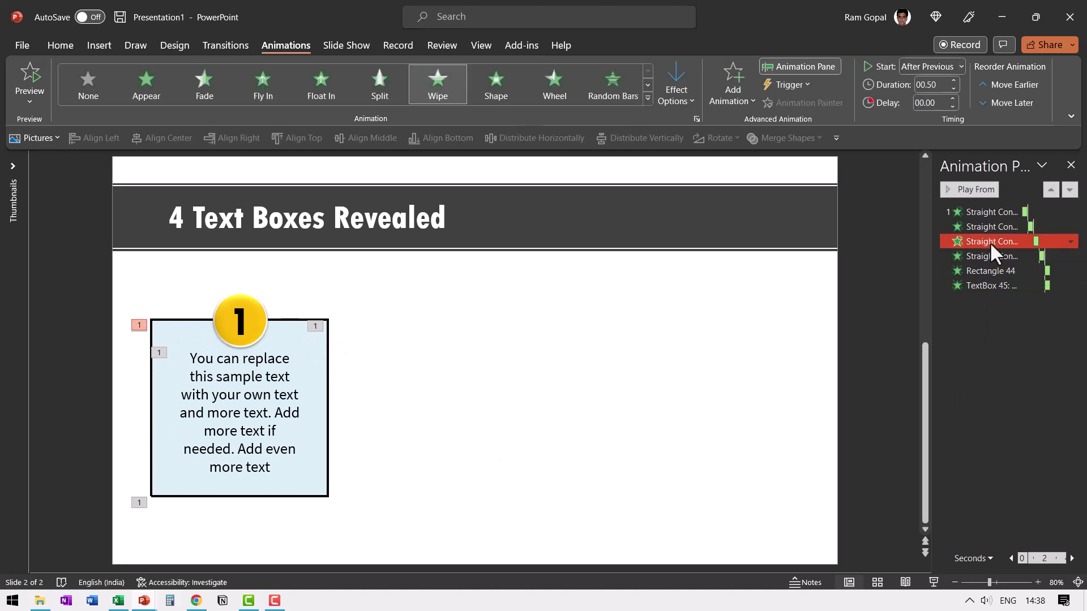
pyautogui.click(938, 66)
pyautogui.click(939, 90)
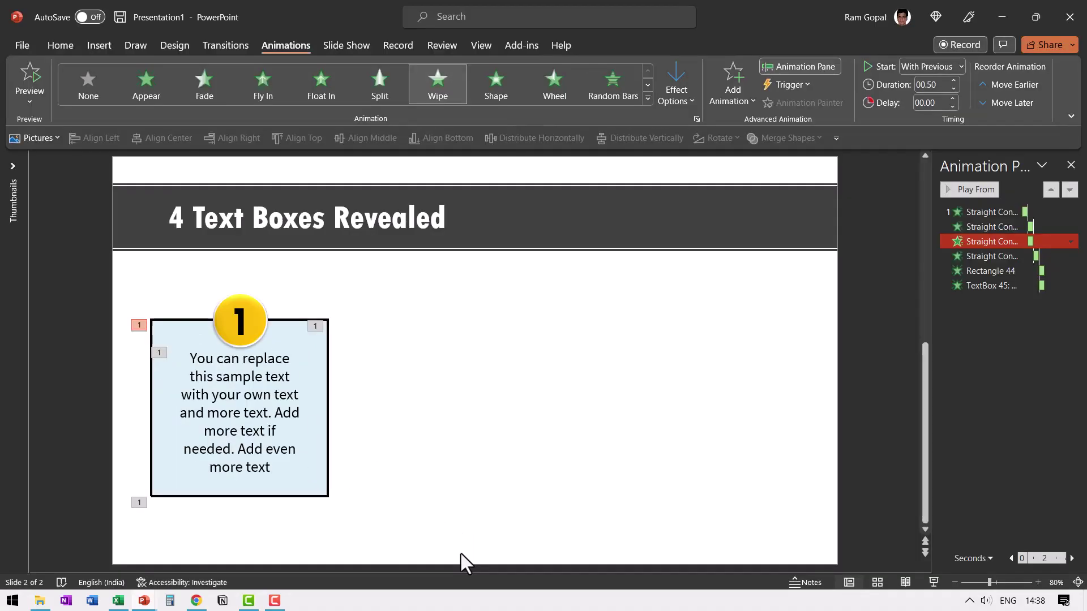
# Duplicate the numbered panel twice with Ctrl+D, line the three copies up, and shift them right to centre.
pyautogui.moveTo(359, 526); pyautogui.dragTo(79, 268)
pyautogui.hotkey('ctrl', 'd')
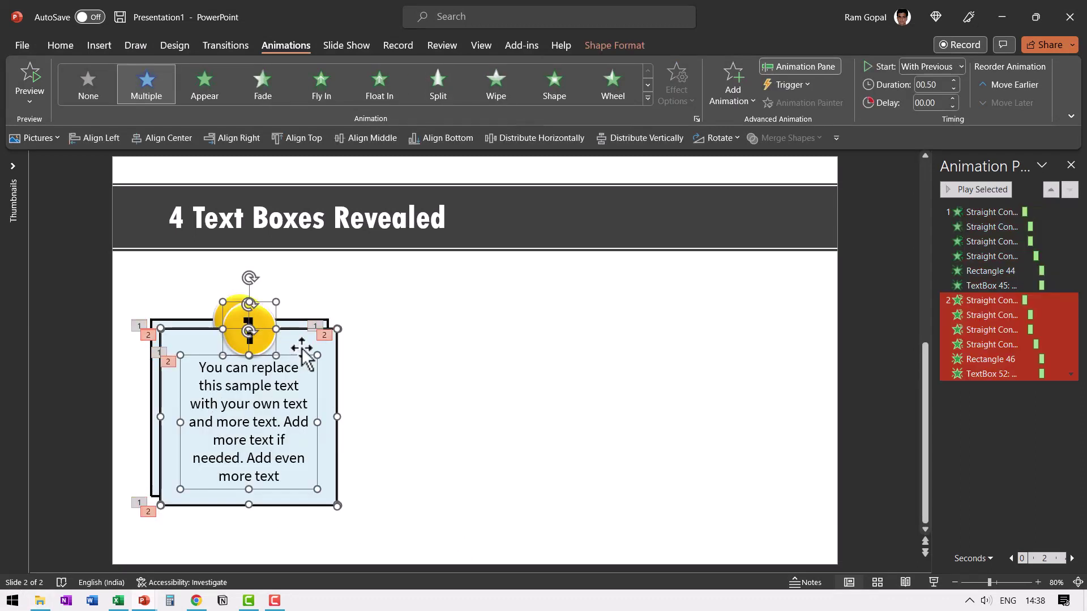
pyautogui.moveTo(297, 331); pyautogui.dragTo(478, 333)
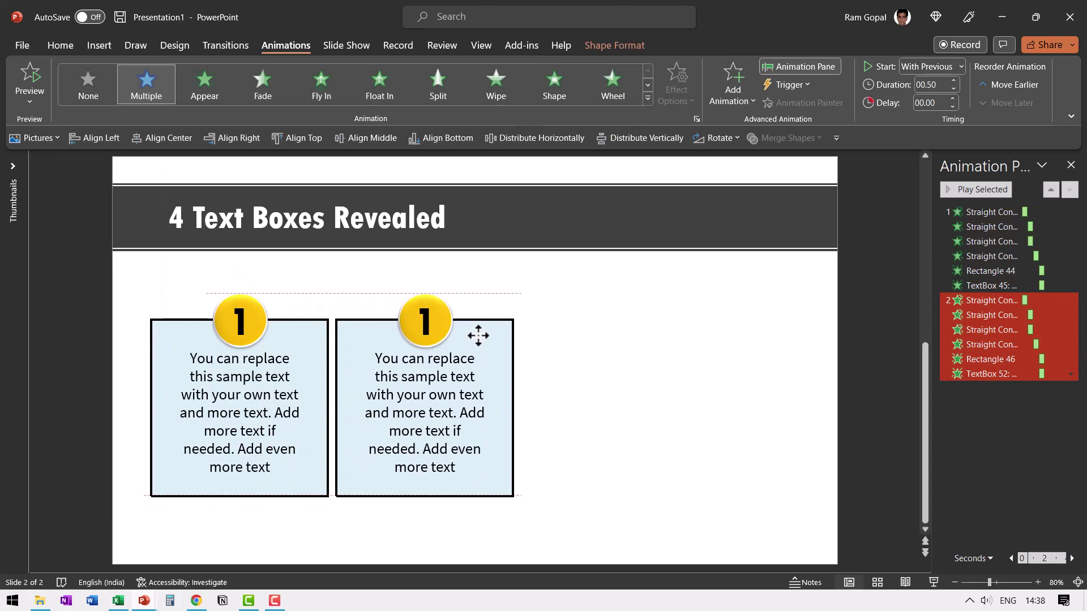
pyautogui.hotkey('ctrl', 'd')
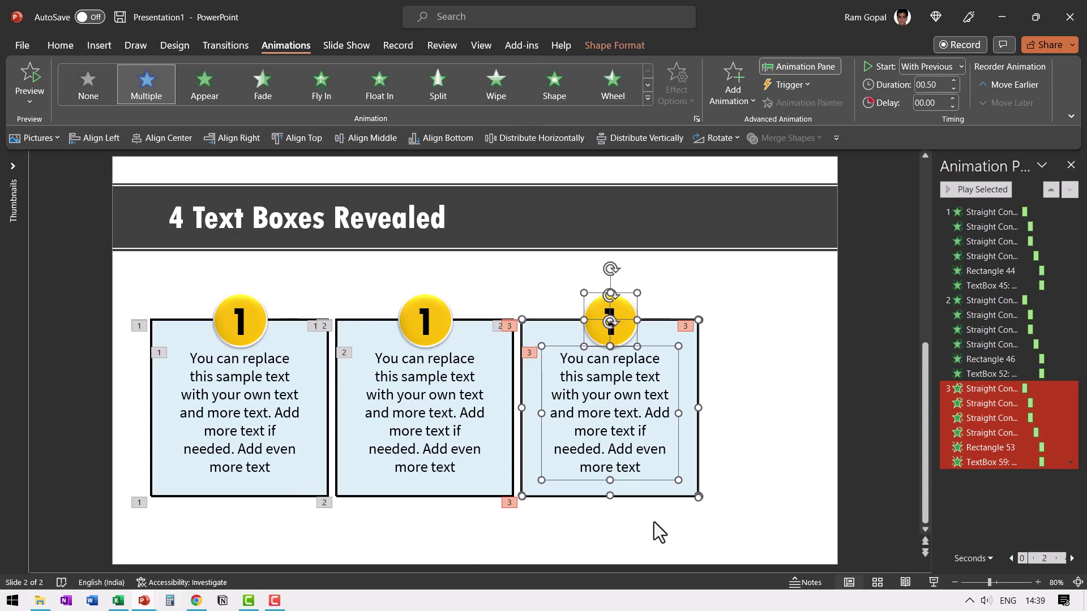
pyautogui.moveTo(749, 528); pyautogui.dragTo(84, 246)
pyautogui.moveTo(358, 323); pyautogui.dragTo(398, 324)
# Renumber the middle and right badges to 2 and 3.
pyautogui.click(510, 518)
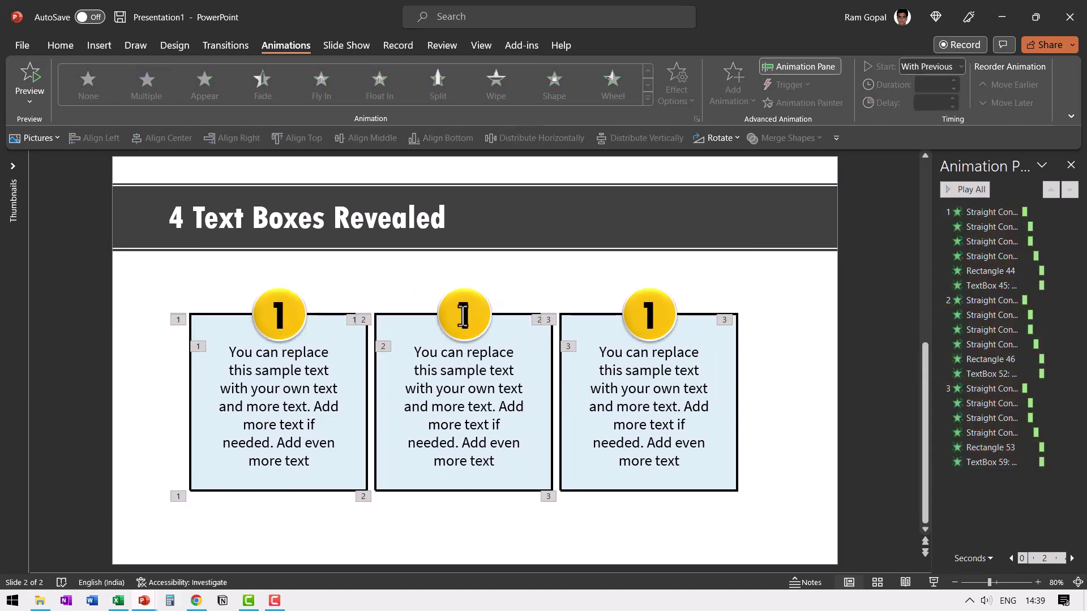
pyautogui.doubleClick(463, 316)
pyautogui.write('2')
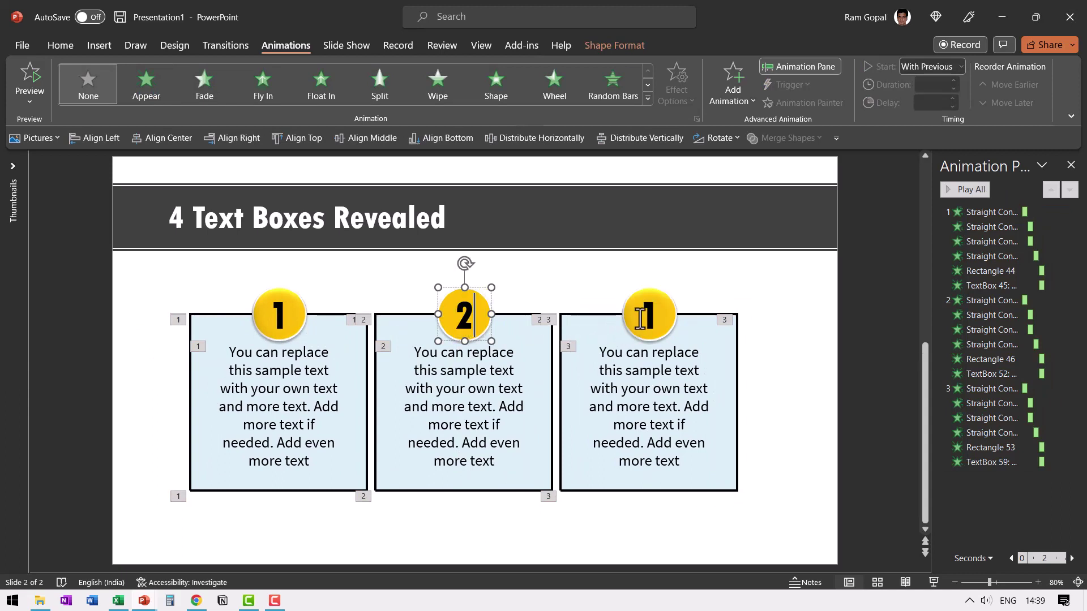
pyautogui.doubleClick(641, 318)
pyautogui.write('3')
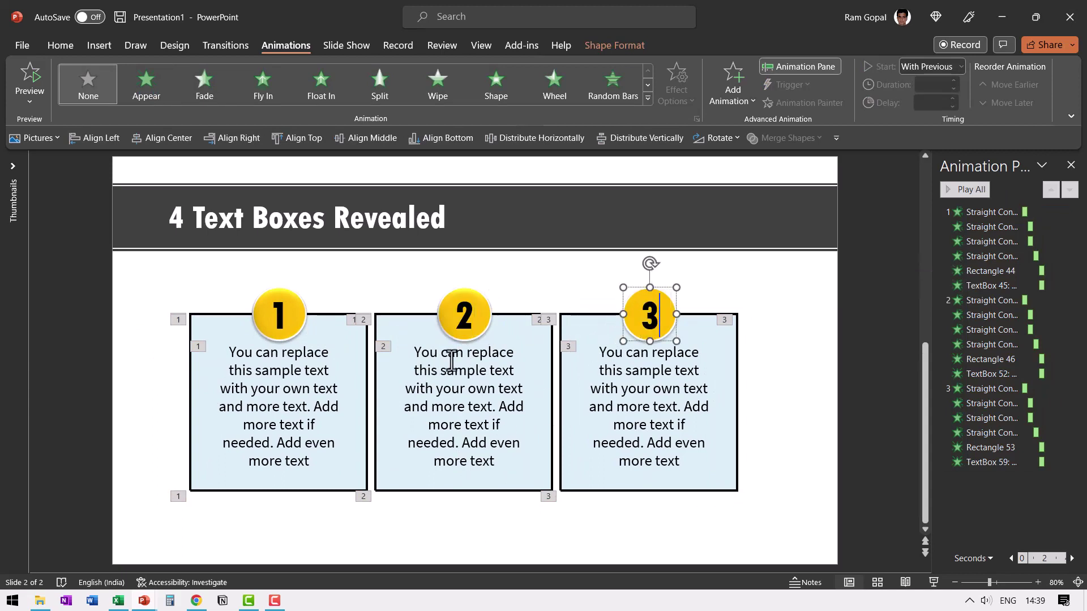
pyautogui.click(210, 553)
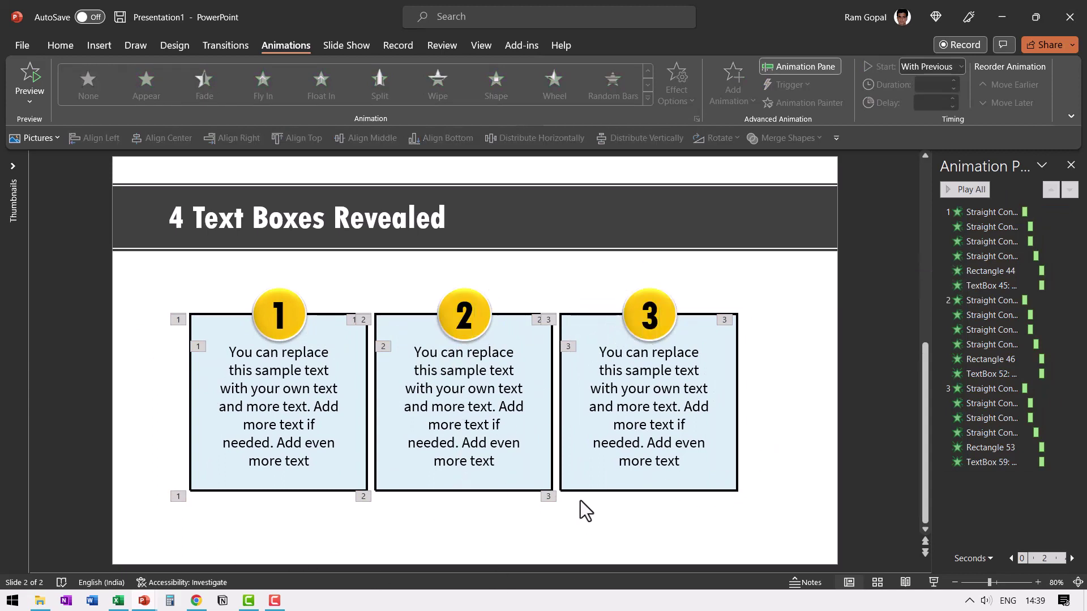
# Change the 4 in the slide title to 3, making it '3 Text Boxes Revealed'.
pyautogui.doubleClick(174, 218)
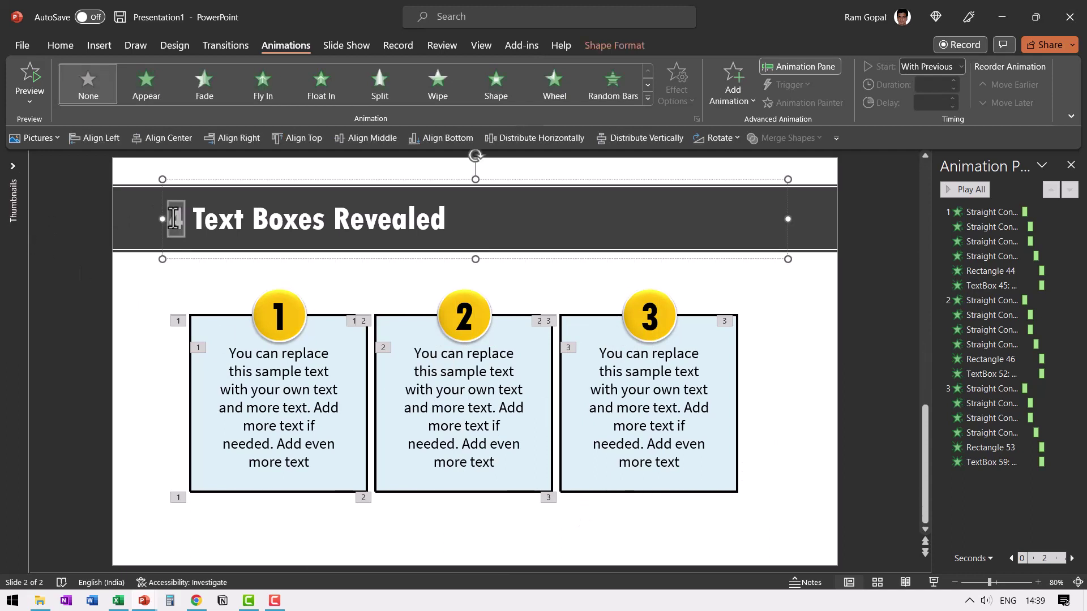
pyautogui.write('3')
pyautogui.click(811, 440)
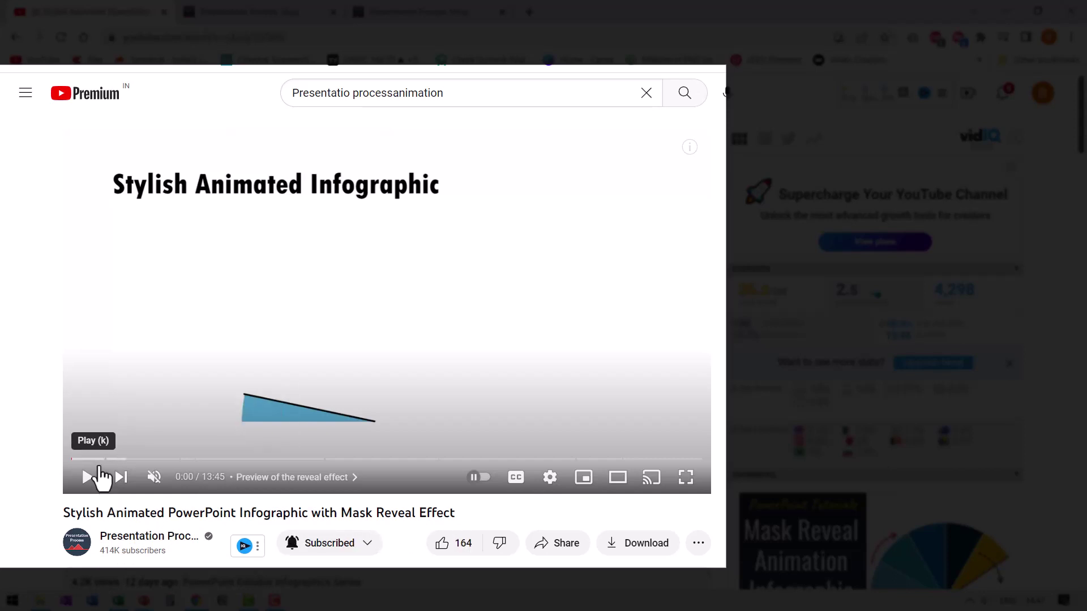
# Start playback of the 'Stylish Animated PowerPoint Infographic with Mask Reveal Effect' video.
pyautogui.click(88, 477)
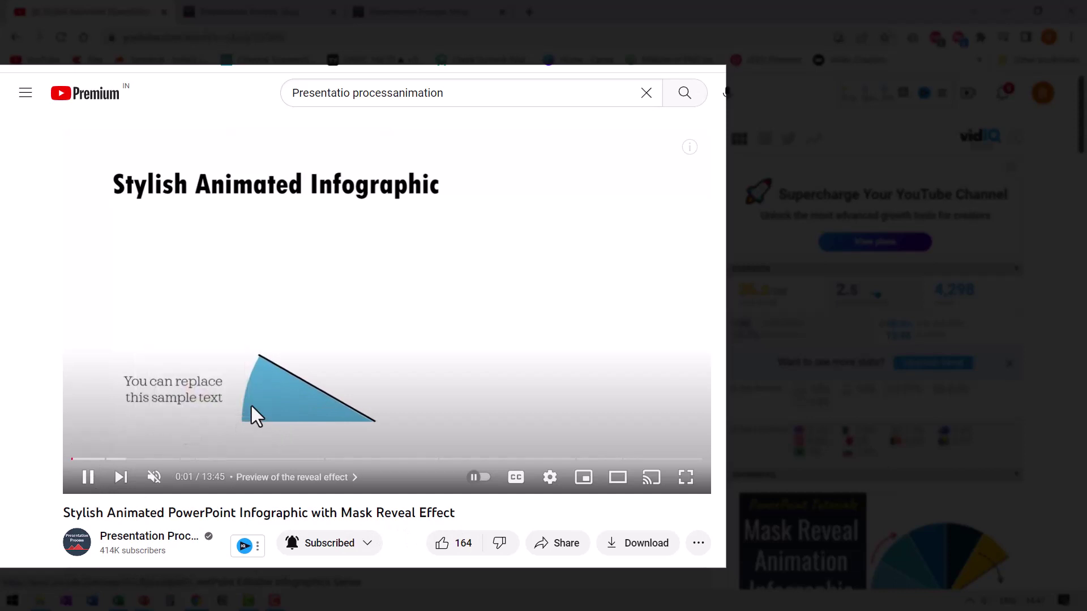